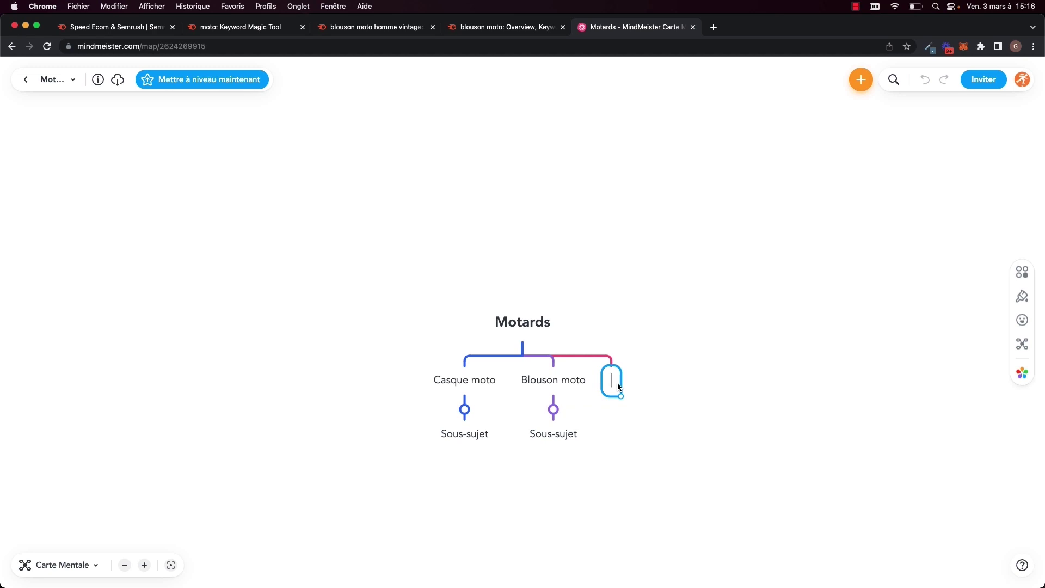
Name the new topic under Motards "Gants moto" and add a sibling topic "Bottes moto" beside it.
type("Gants")
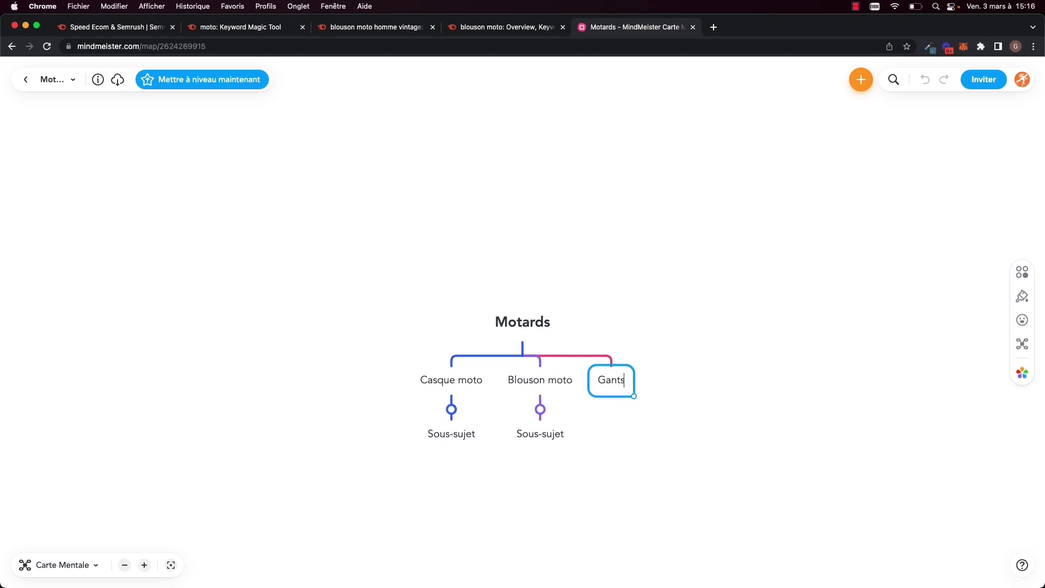
type(" moto")
key("Return")
left_click(658, 381)
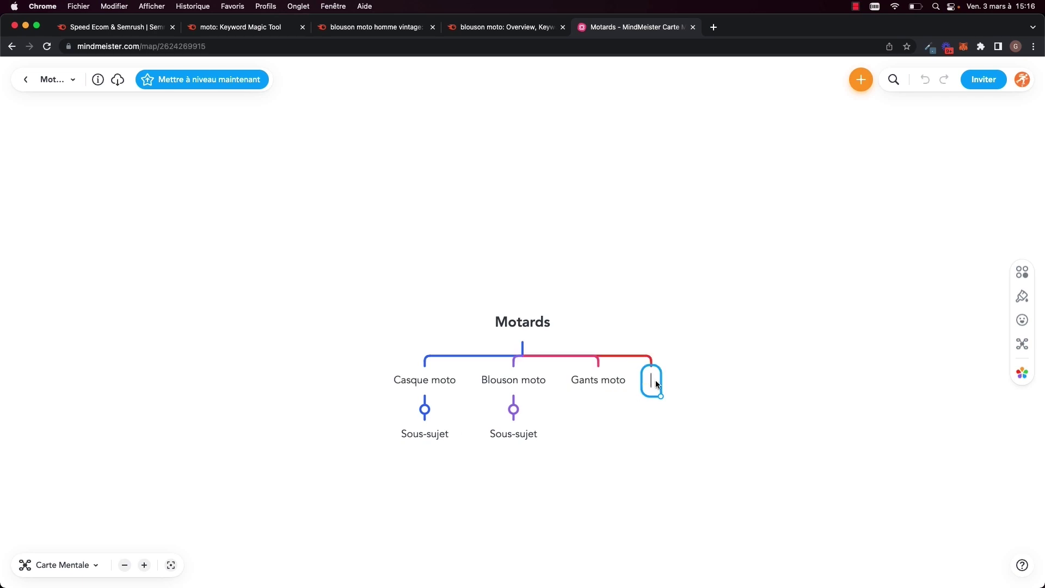
type("Bot")
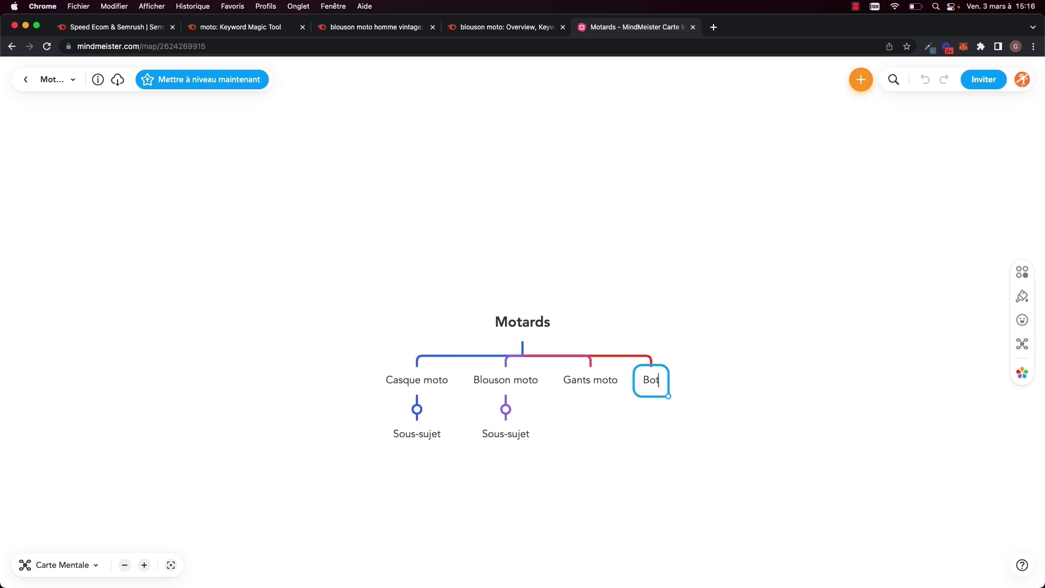
type("tes moto")
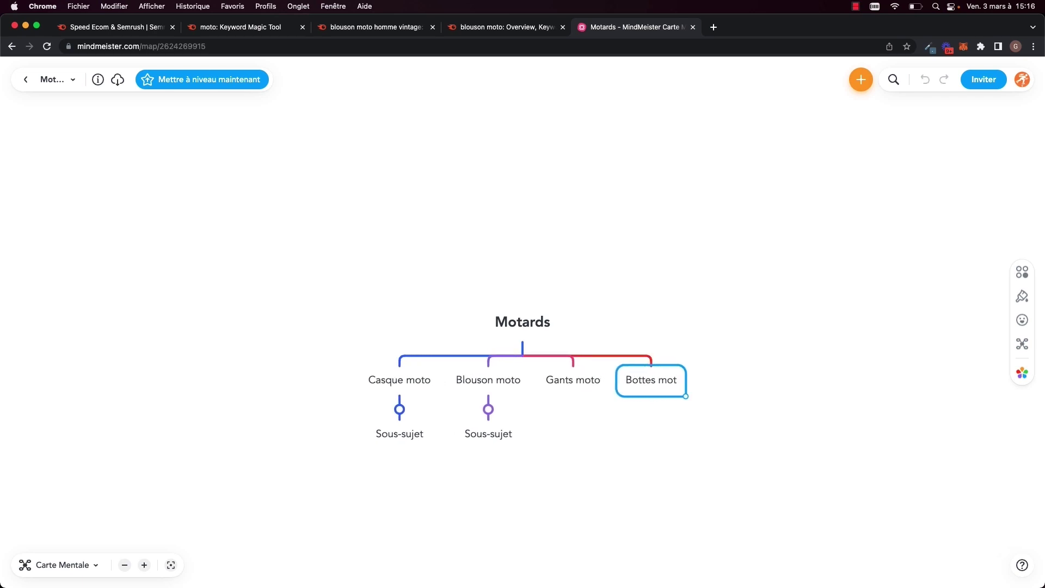
left_click(740, 372)
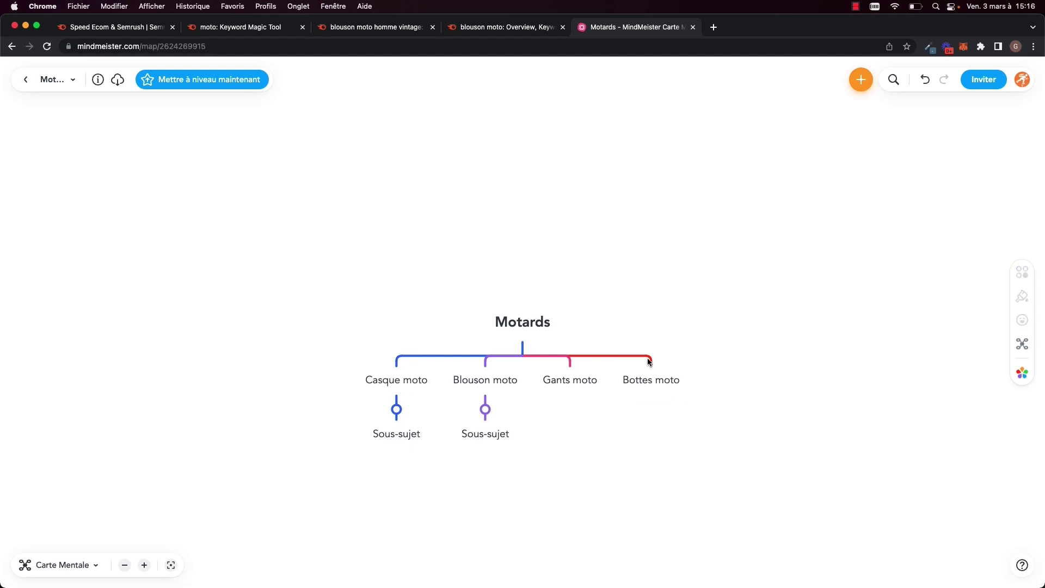
Switch to Semrush's Keyword Magic Tool and search for "bottes moto" in place of "moto".
left_click(383, 32)
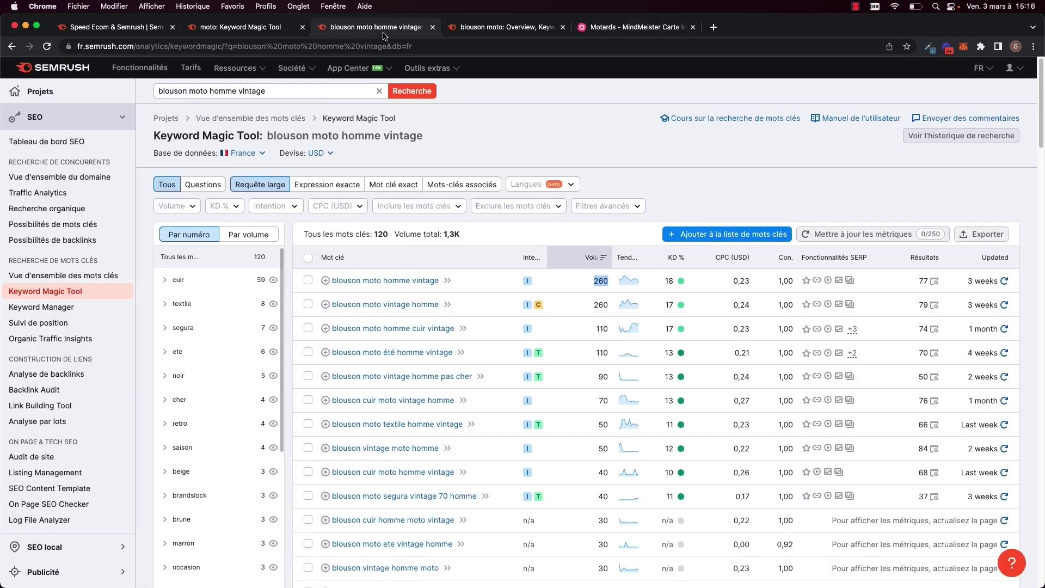
left_click(257, 34)
scroll(276, 135, "up", 15)
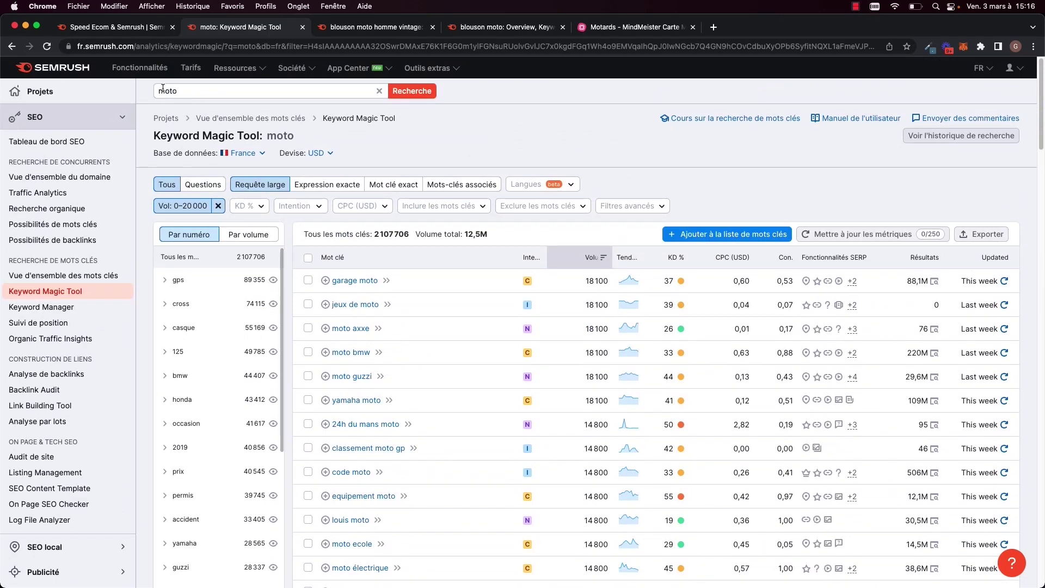
double_click(162, 91)
type("bottes moto")
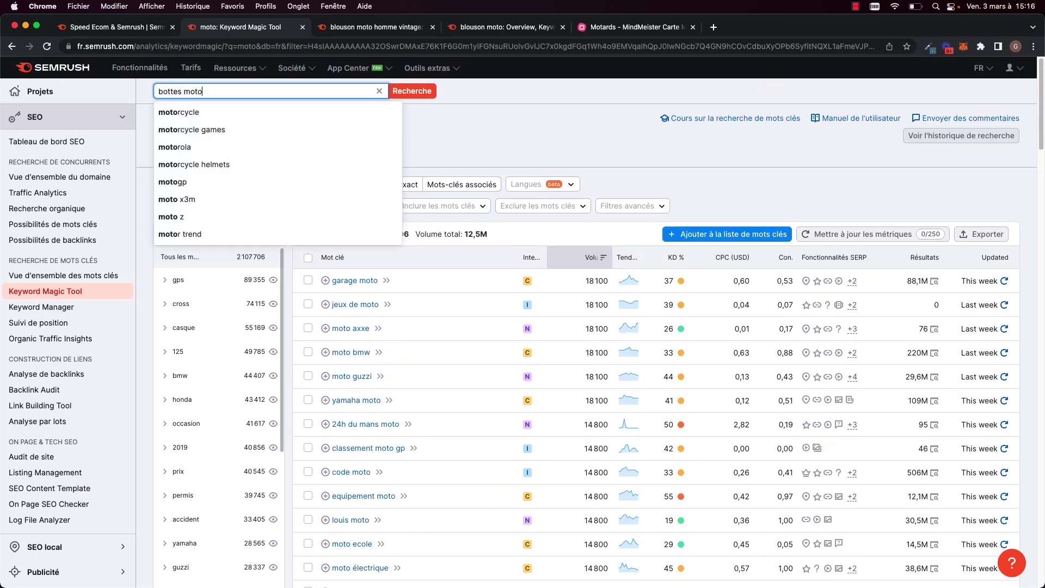
key("Return")
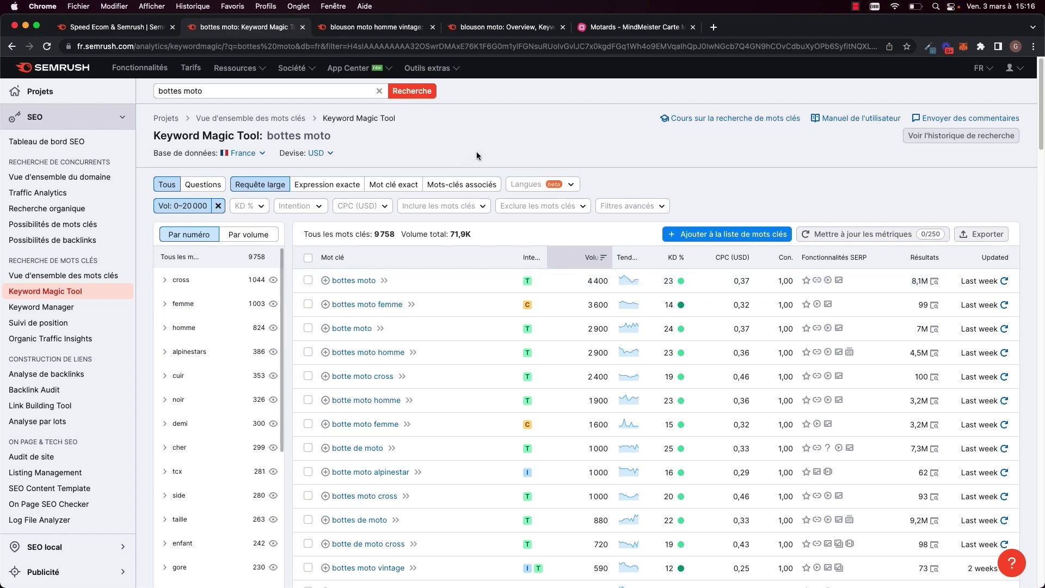
Return to the MindMeister map and append the search volume "(4400)" to the Bottes moto topic.
left_click(544, 35)
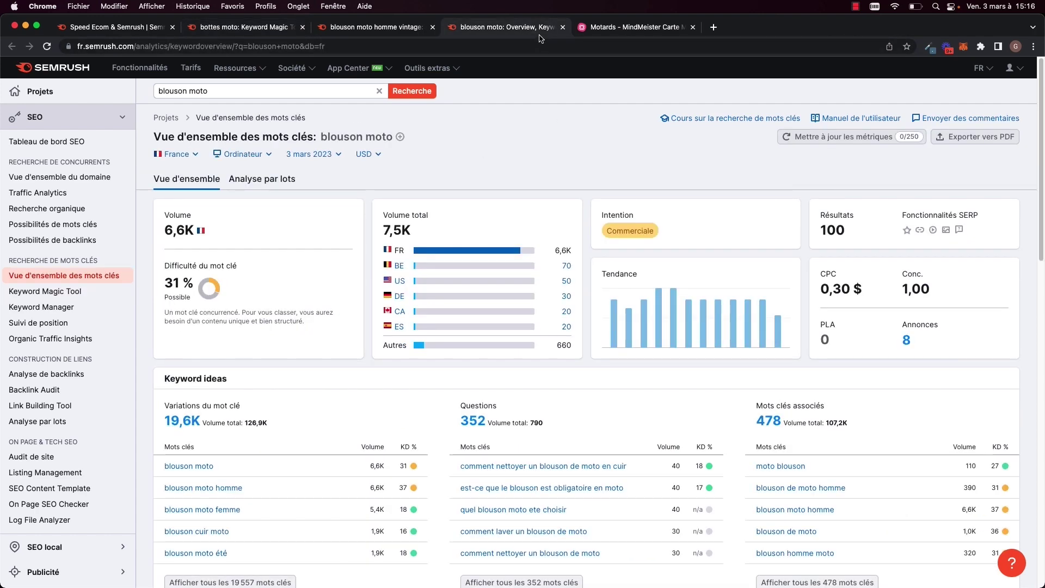
left_click(616, 30)
double_click(612, 385)
key("End")
type("(4400)")
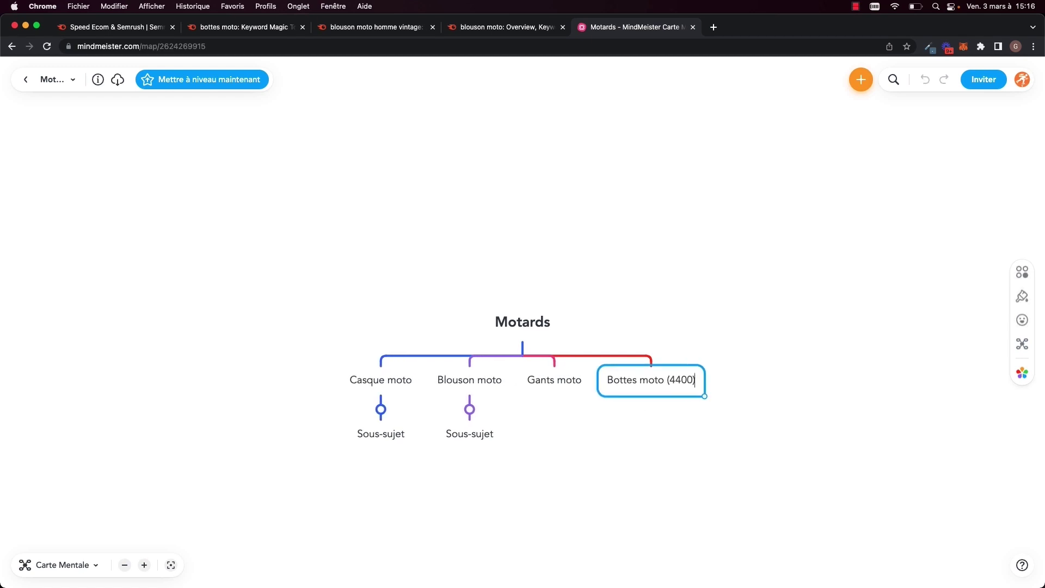
left_click(684, 396)
left_click(665, 380)
double_click(680, 381)
left_click(719, 388)
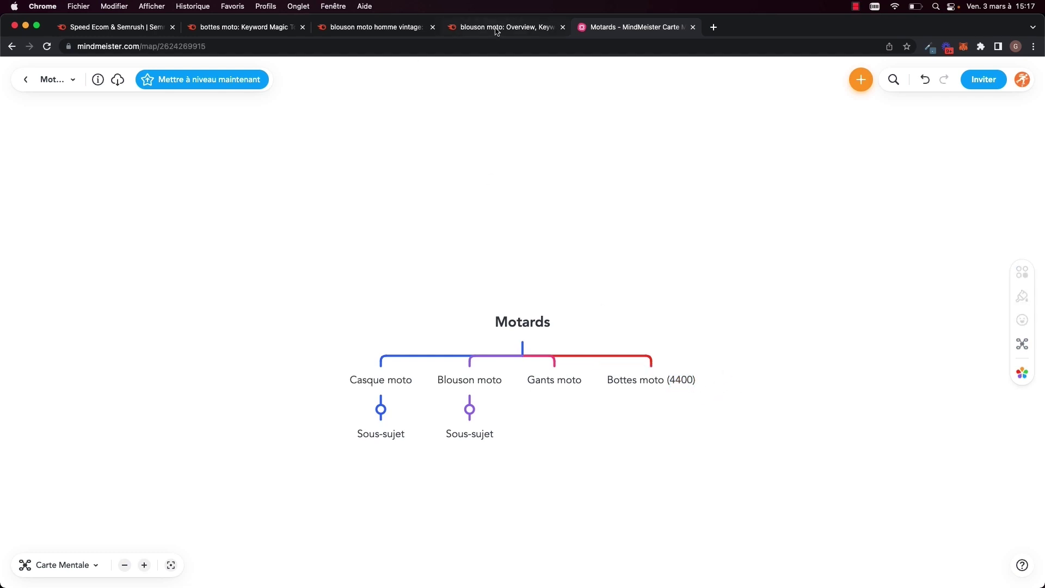
Go back to Semrush and search the Keyword Magic Tool for "accessoires moto" to review its volume and difficulty.
left_click(376, 27)
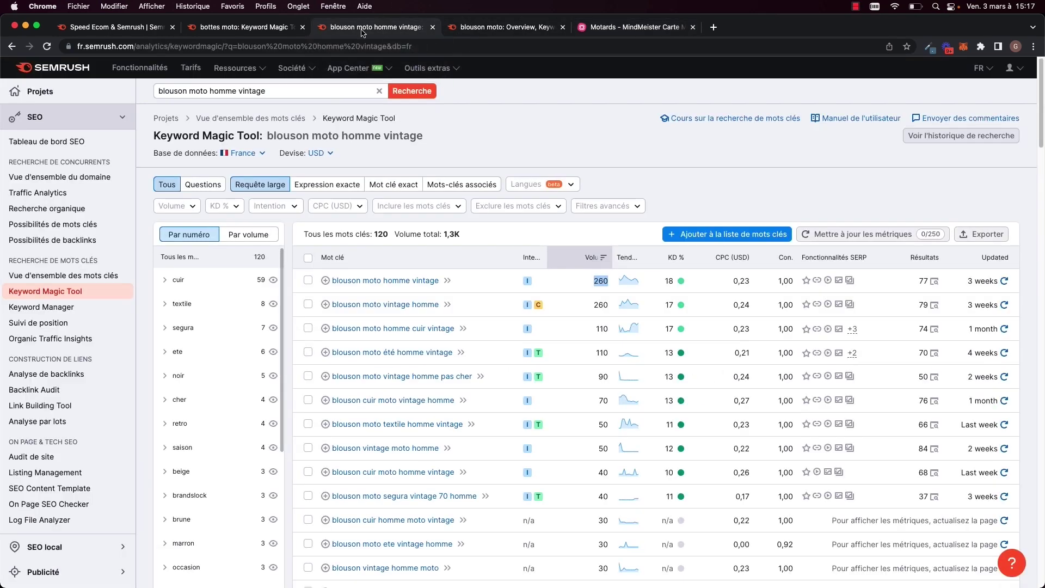
left_click(254, 27)
left_click_drag(212, 92, 135, 95)
type("accesso")
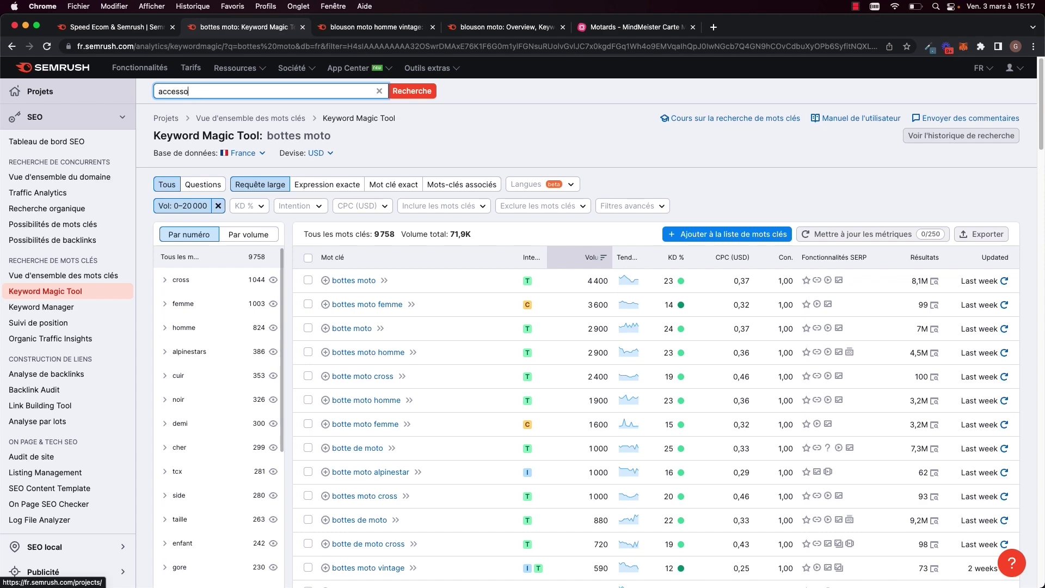
type("ires moto")
key("Return")
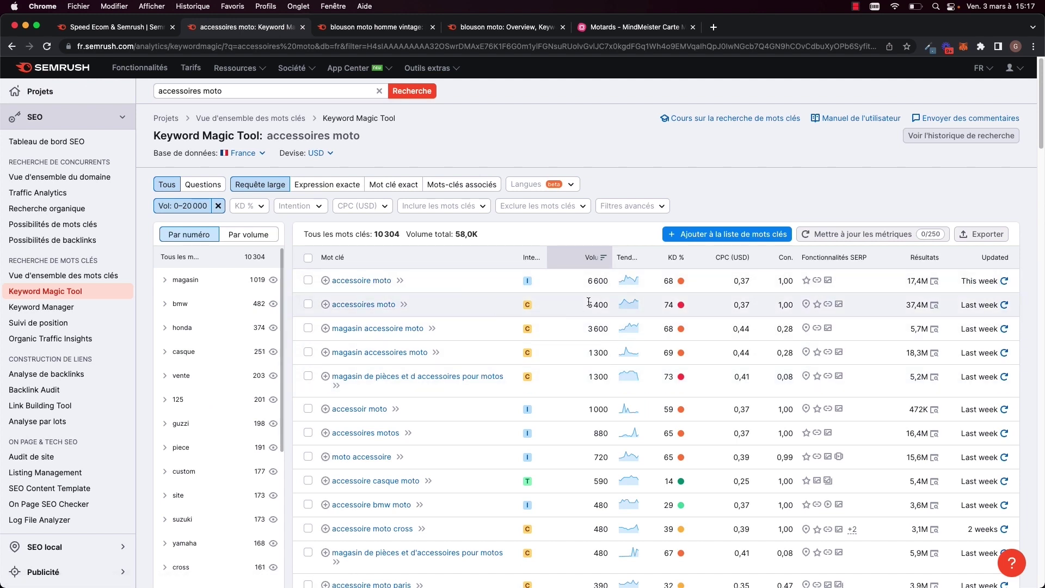
mouse_move(527, 282)
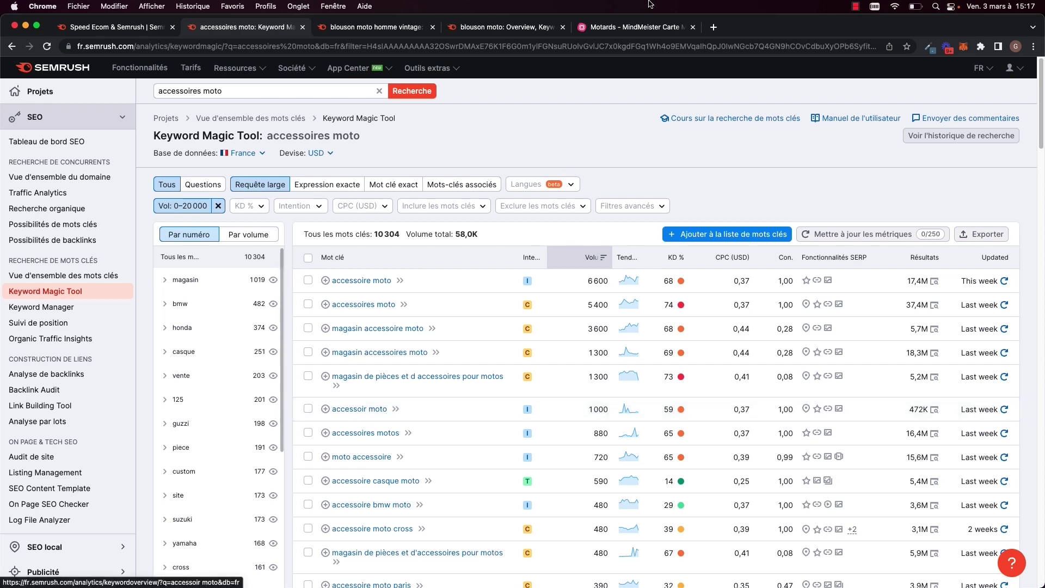
In the MindMeister map, add a topic "Accessoires moto" beside the Bottes moto topic.
left_click(626, 26)
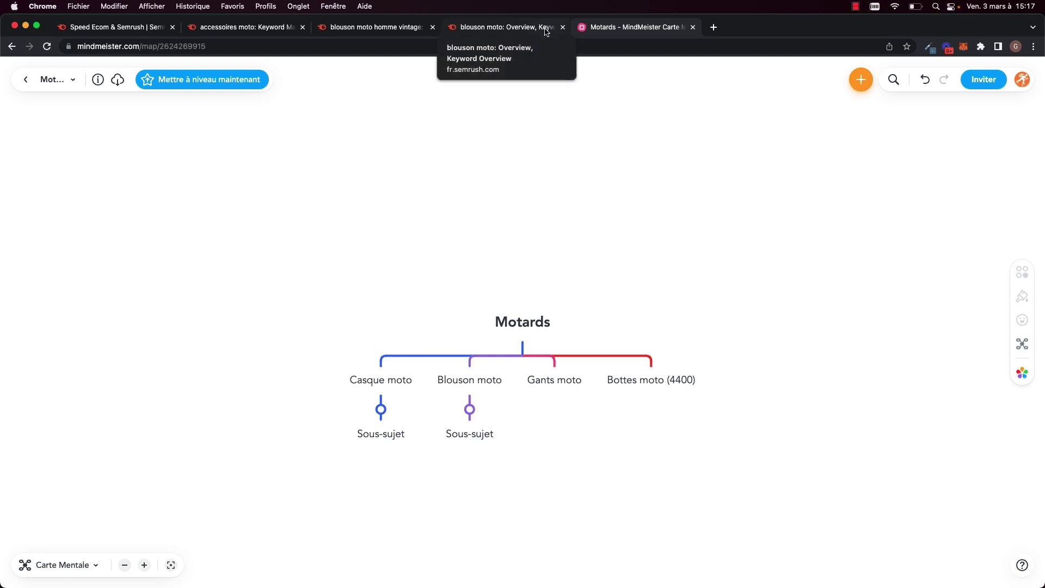
left_click(659, 379)
left_click(716, 382)
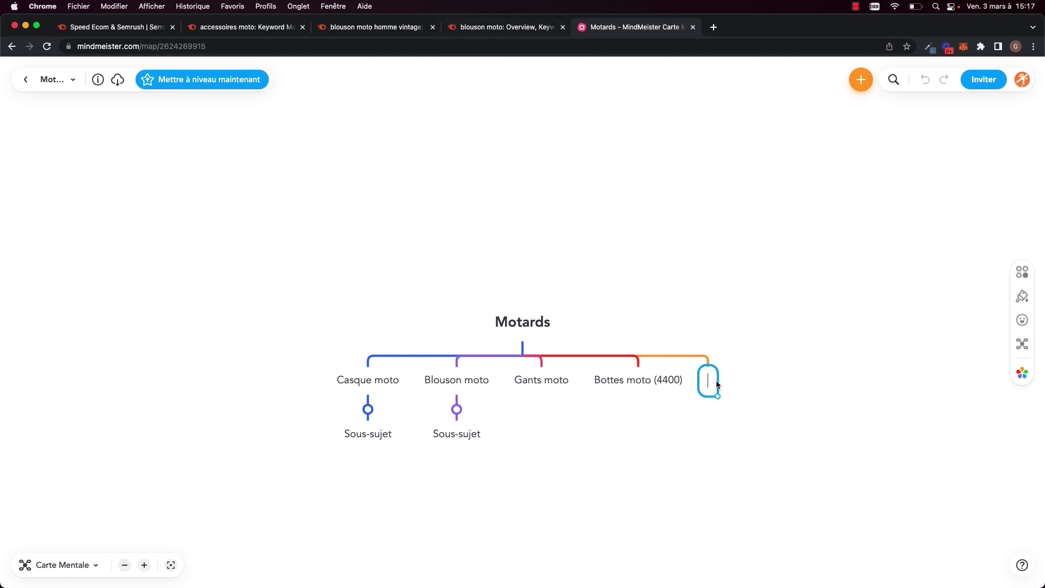
type("Access")
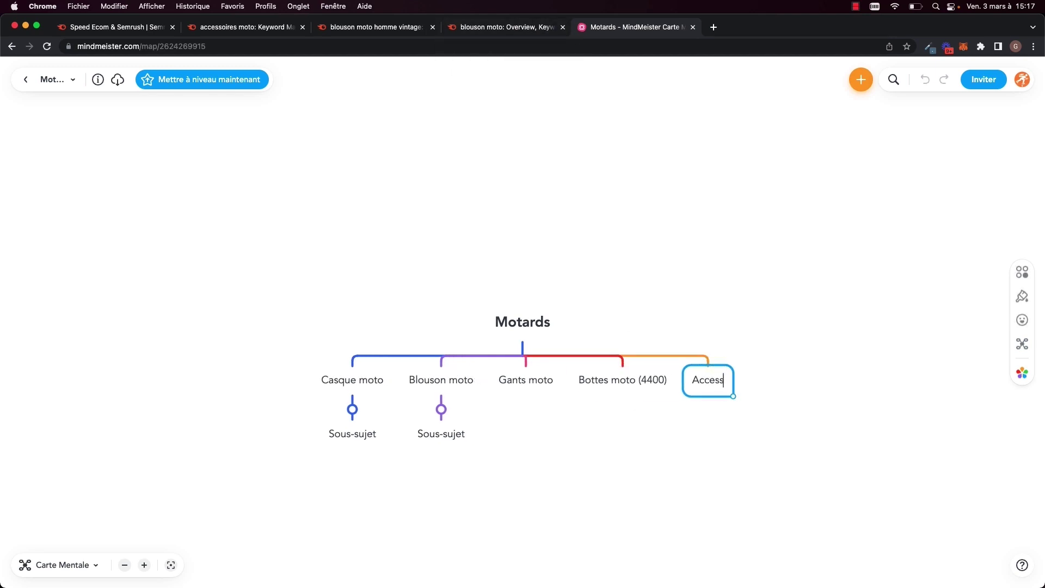
type("oires moto")
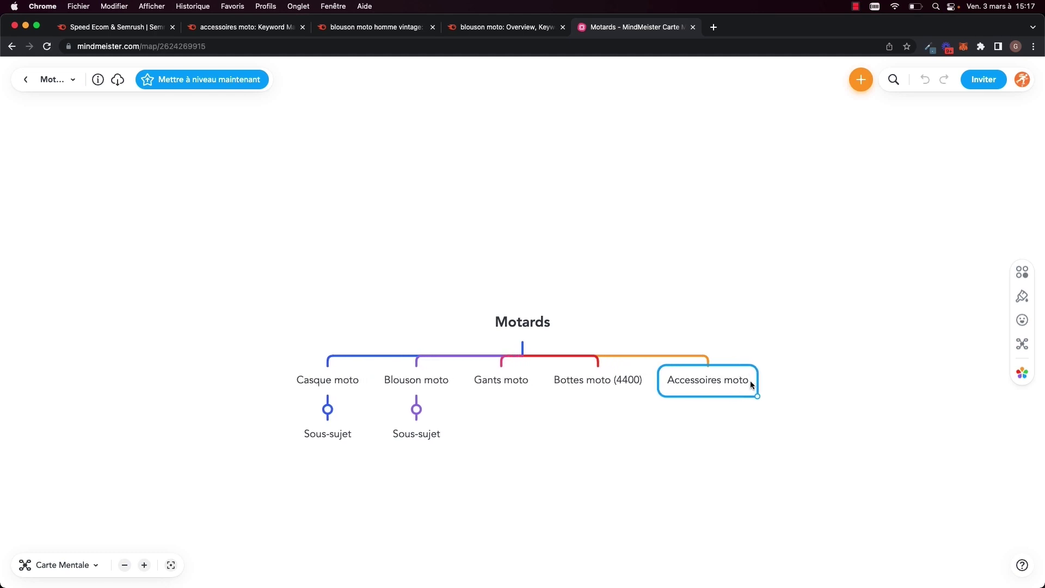
left_click(798, 380)
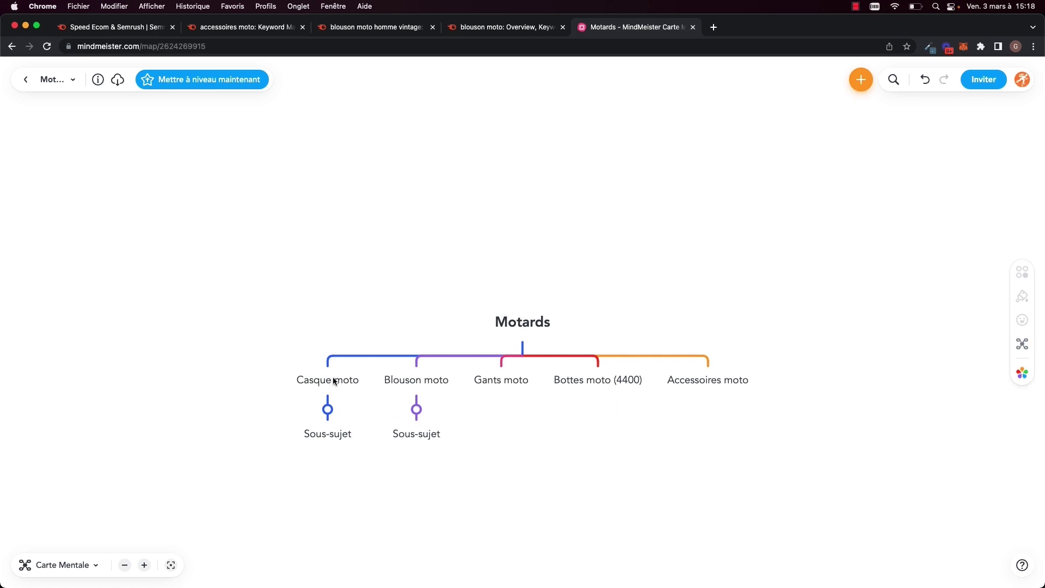
Search Semrush's Keyword Magic Tool for "casque moto" to examine its keyword variations.
left_click(326, 434)
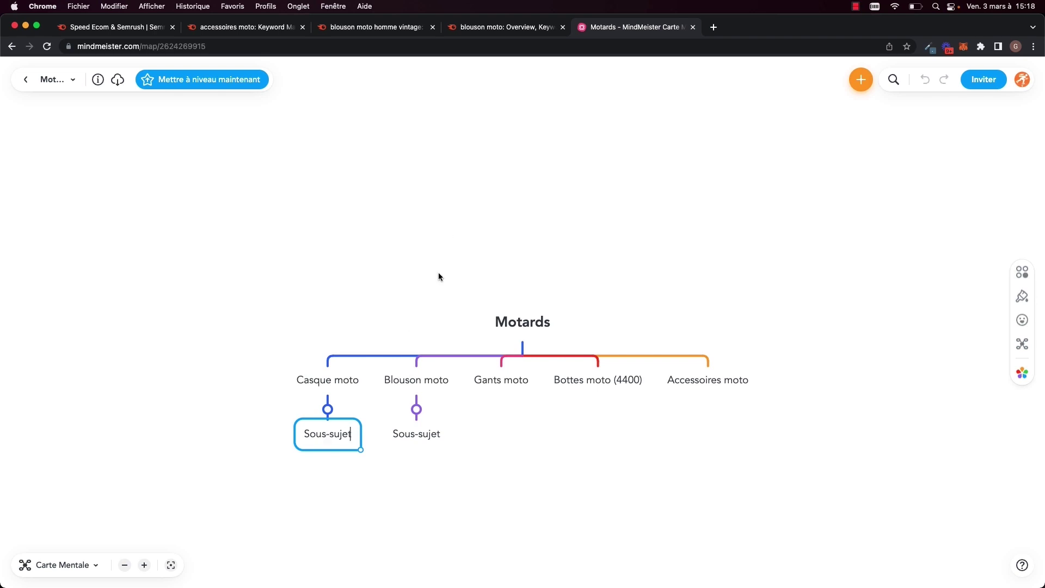
left_click(275, 30)
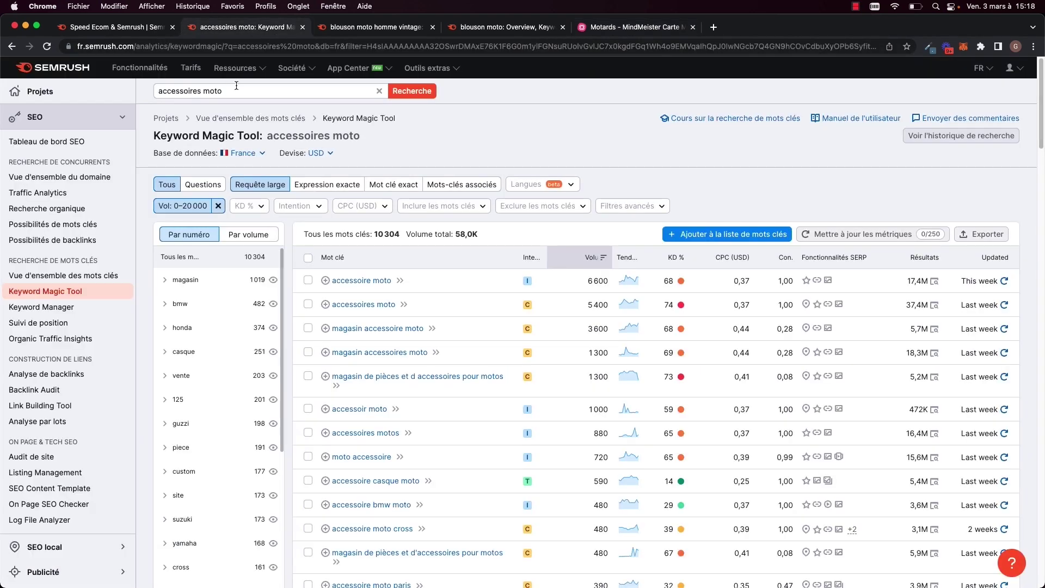
left_click_drag(235, 91, 119, 87)
type("casqu")
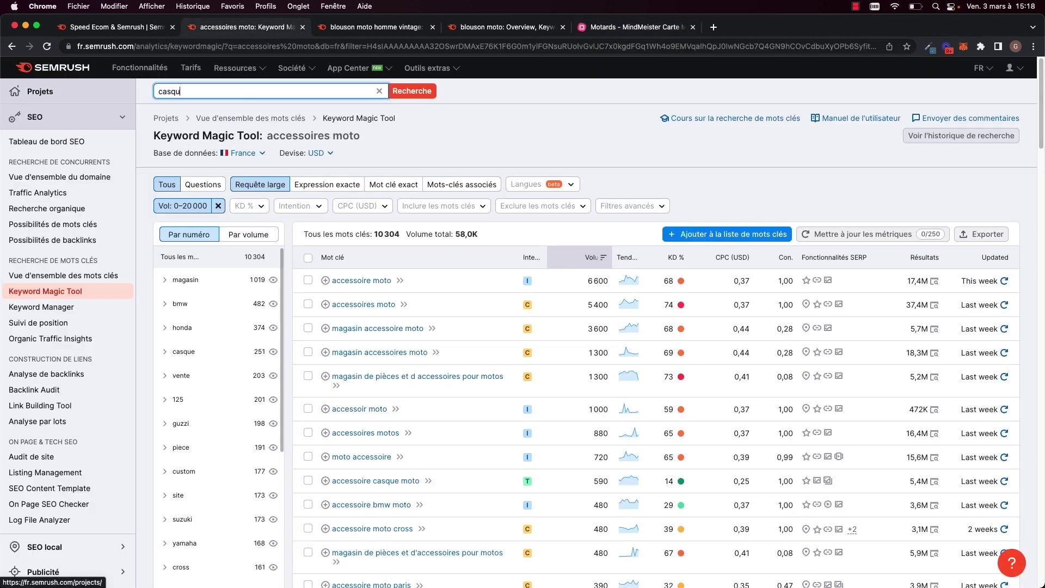
type("e moto")
key("Return")
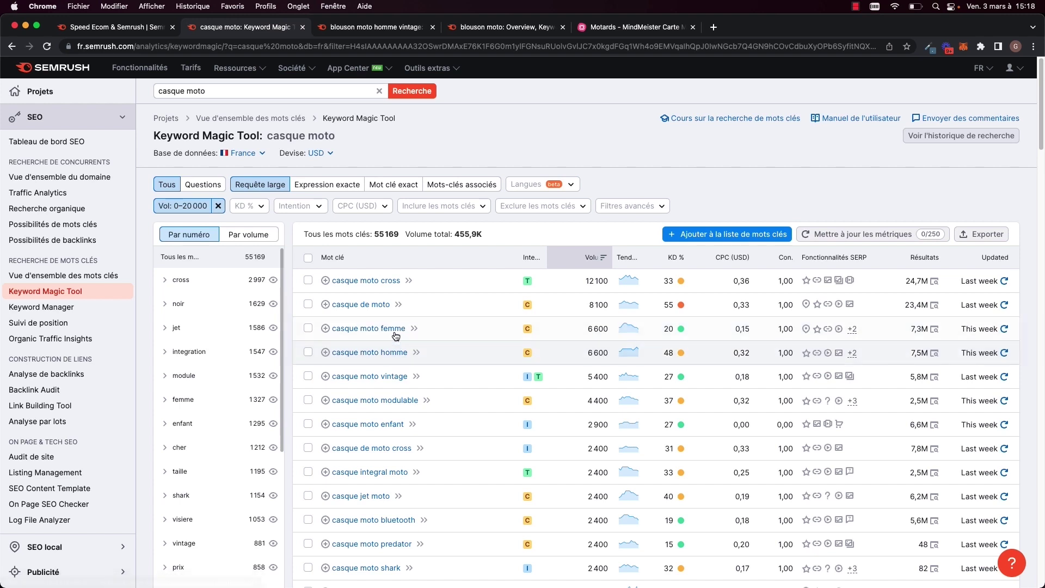
Check the keyword data for "casque moto mixte" and return the search to "casque moto".
left_click(217, 90)
type("mixte")
key("Return")
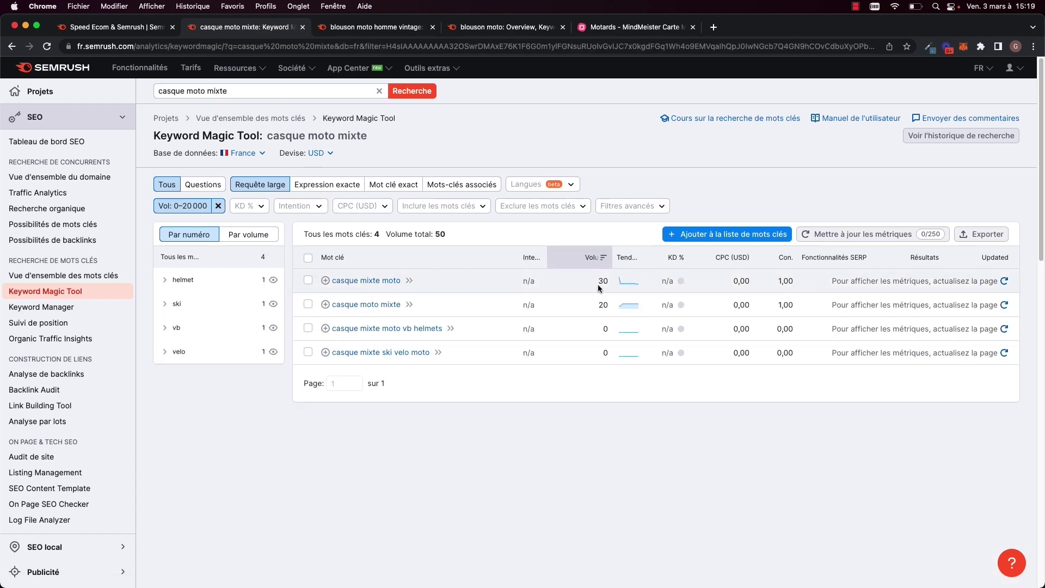
double_click(221, 93)
key("BackSpace")
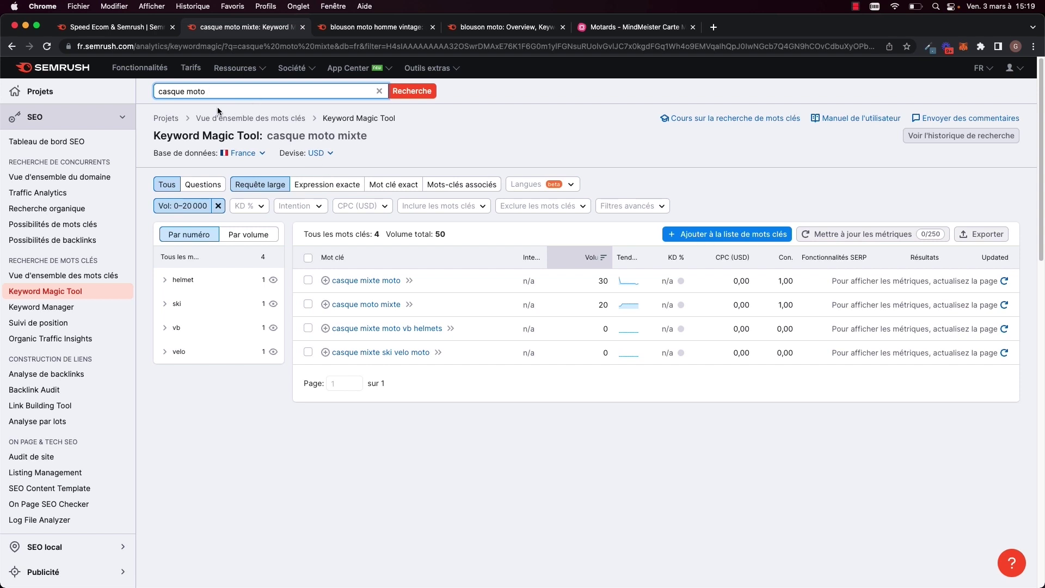
key("Return")
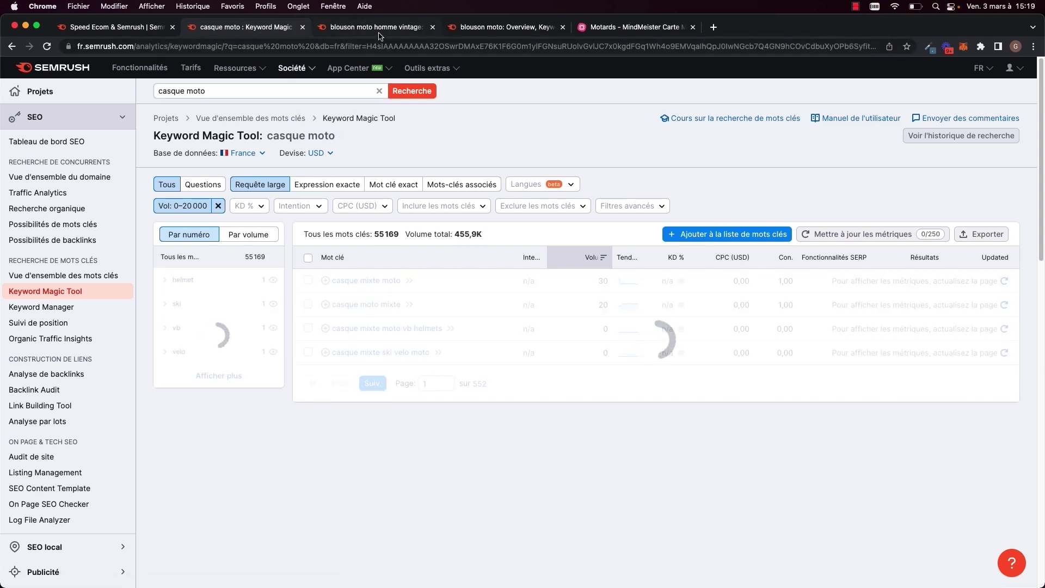
Return to the MindMeister map and rename the subtopic under Casque moto as "Casque moto femme".
left_click(379, 33)
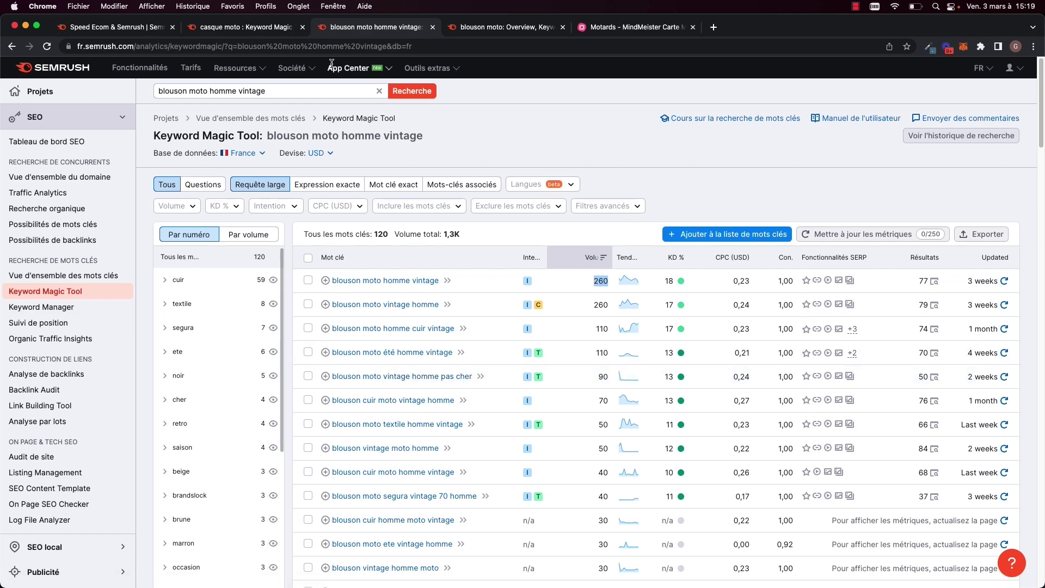
left_click(506, 27)
left_click(615, 27)
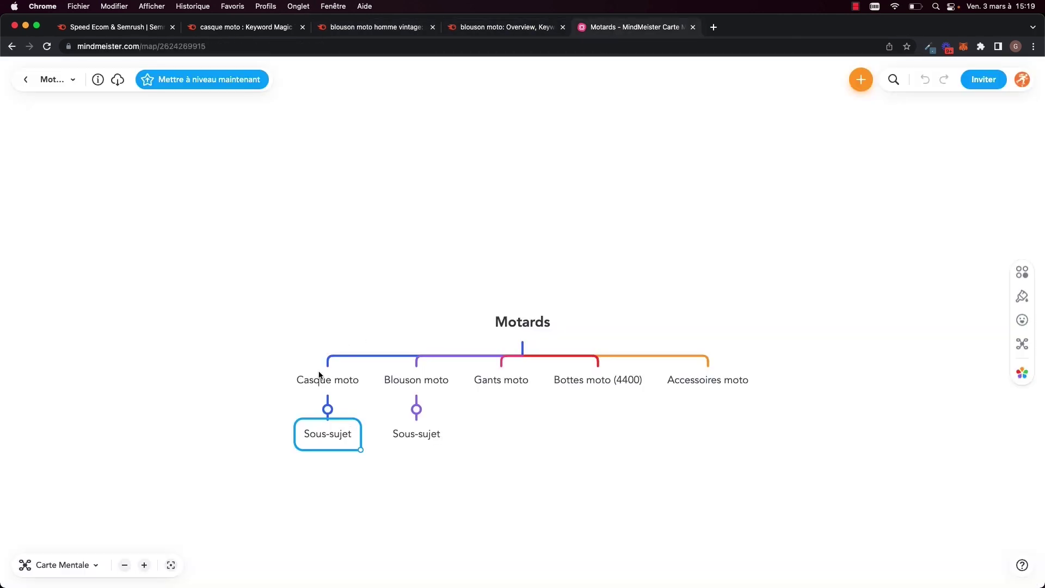
double_click(339, 433)
left_click(347, 382)
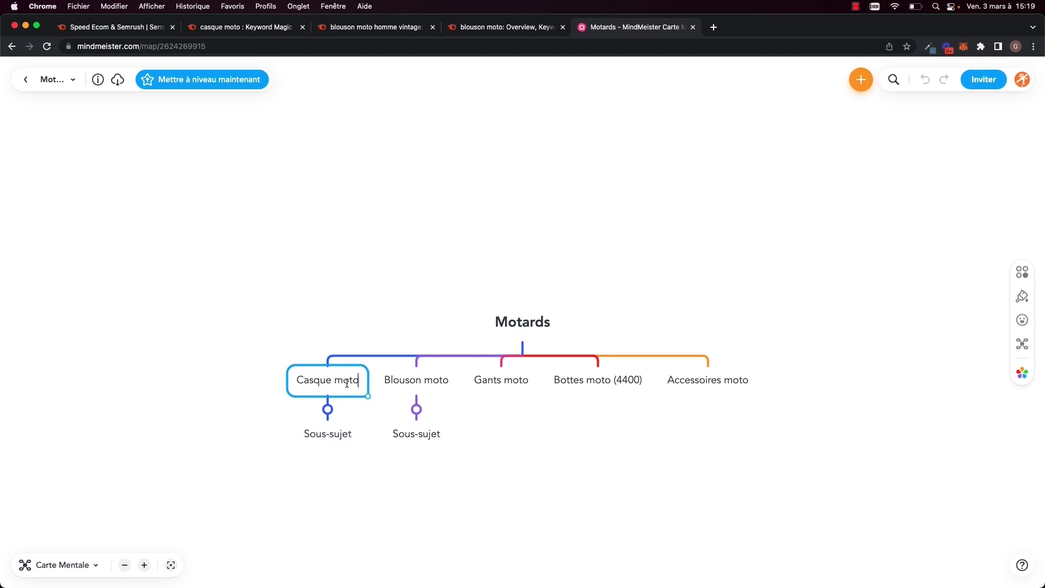
key("super+a")
key("super+c")
left_click(335, 437)
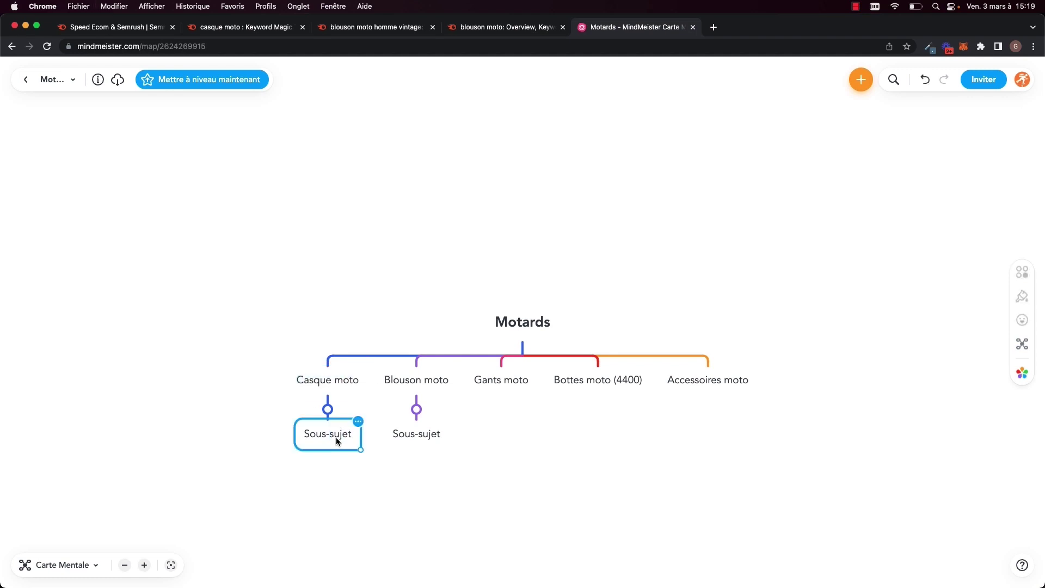
key("super+v")
key("super+a")
key("super+v")
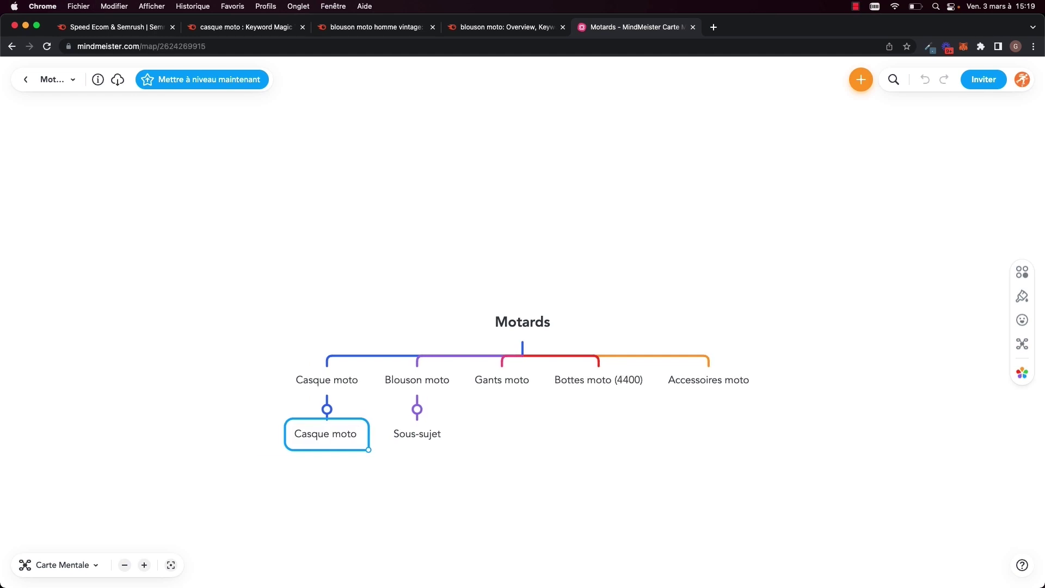
type("femme")
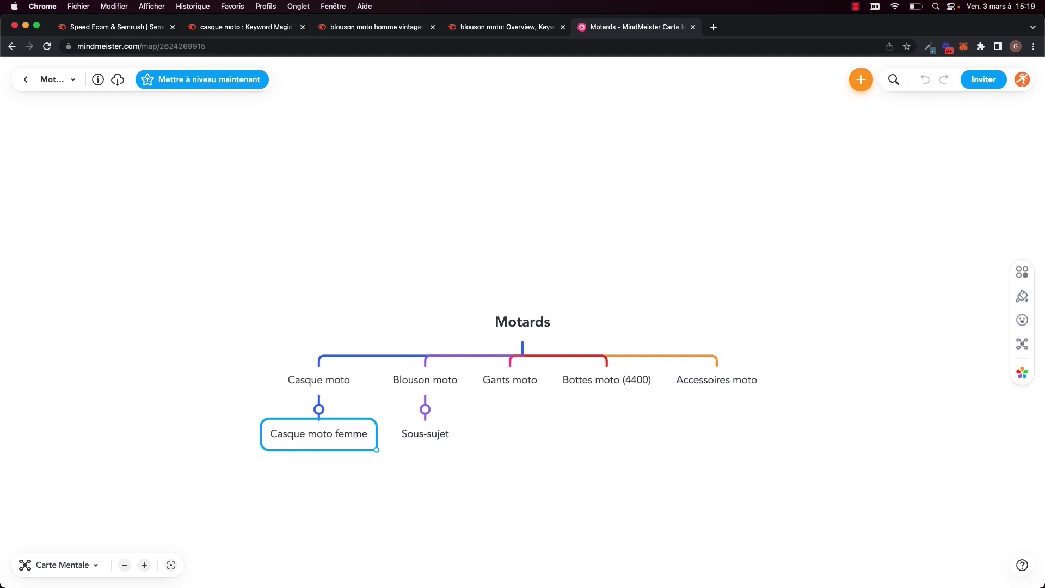
Add a second subtopic under Casque moto named "Casque moto homme", reusing the text of the Casque moto femme subtopic.
triple_click(342, 435)
key("super+c")
left_click(384, 430)
left_click(367, 439)
key("Return")
key("super+v")
double_click(389, 435)
type("homme")
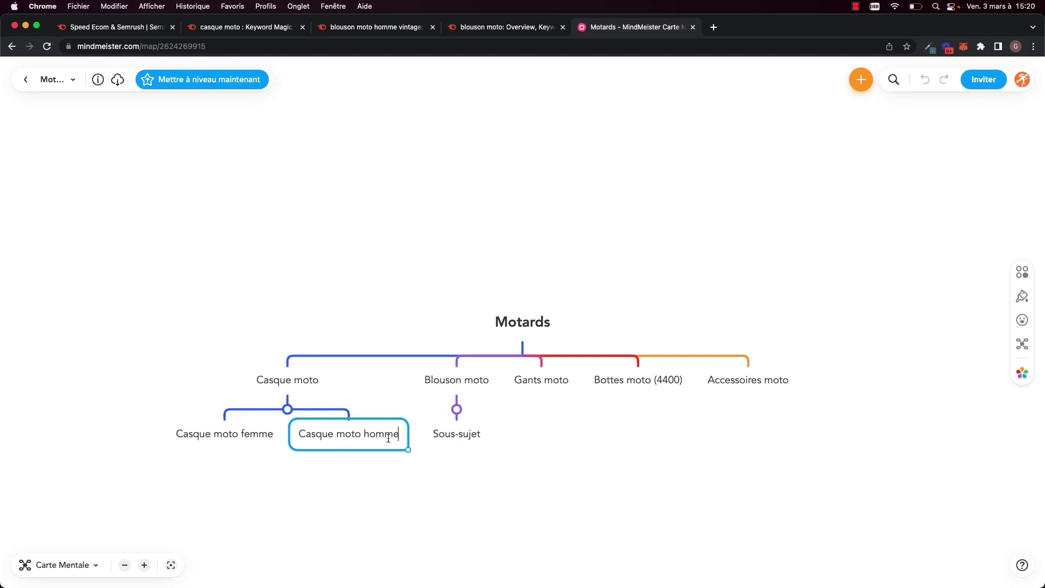
Rename the placeholder subtopic under Blouson moto as "Blouson moto femme", reusing the copied Casque moto femme text.
left_click(458, 436)
double_click(464, 436)
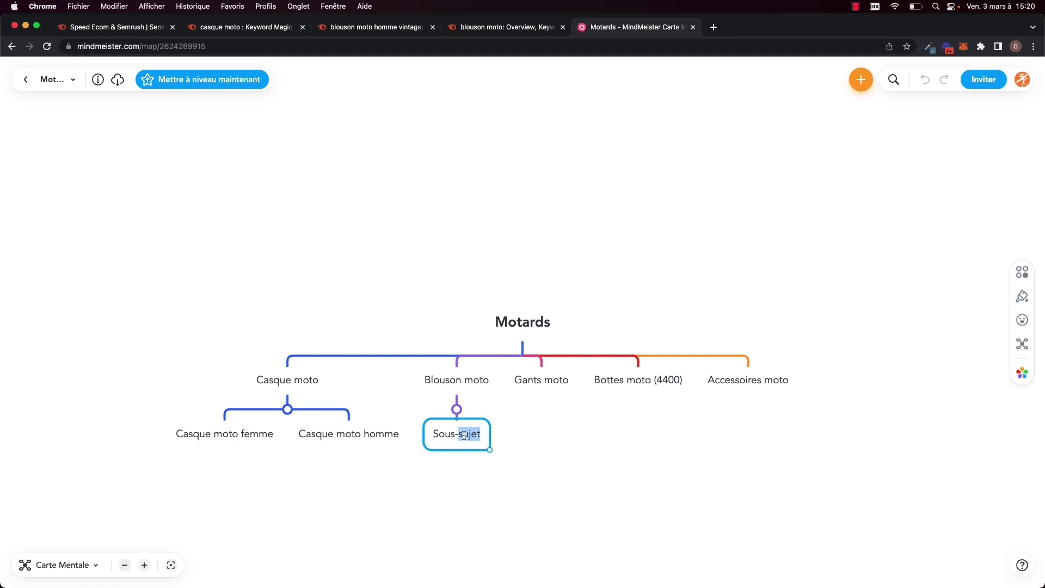
triple_click(464, 435)
key("super+v")
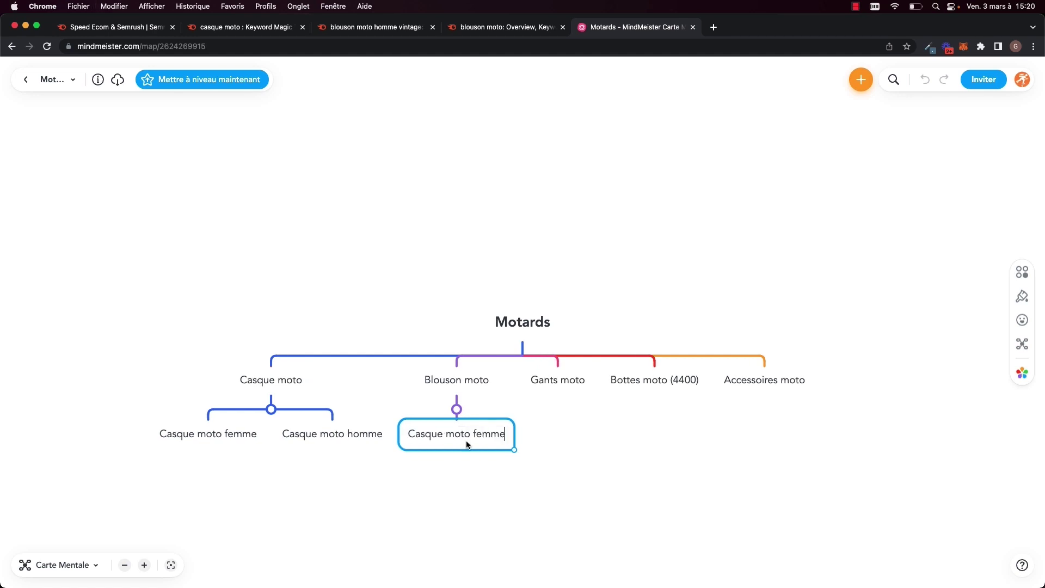
double_click(415, 434)
type("Blouson")
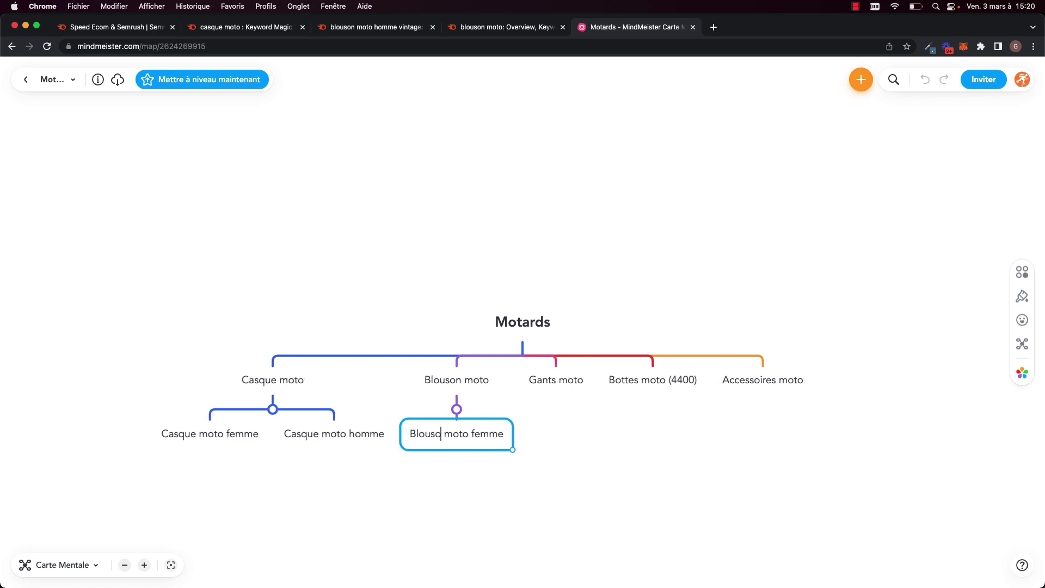
Add a second subtopic under Blouson moto named "Blouson moto homme", reusing the text of the Casque moto homme subtopic.
left_click(325, 436)
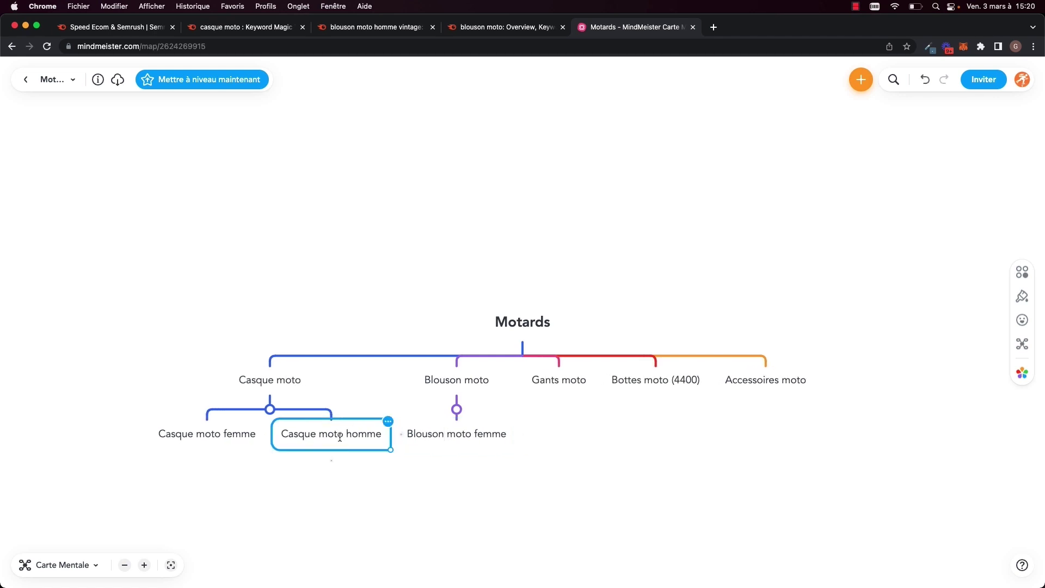
double_click(340, 437)
key("super+c")
left_click(575, 438)
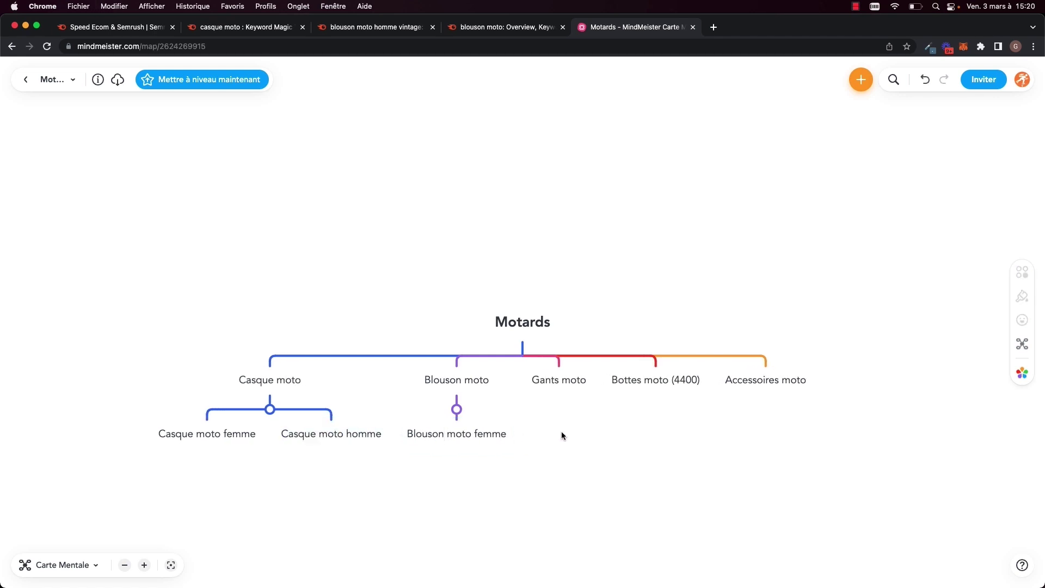
left_click(456, 410)
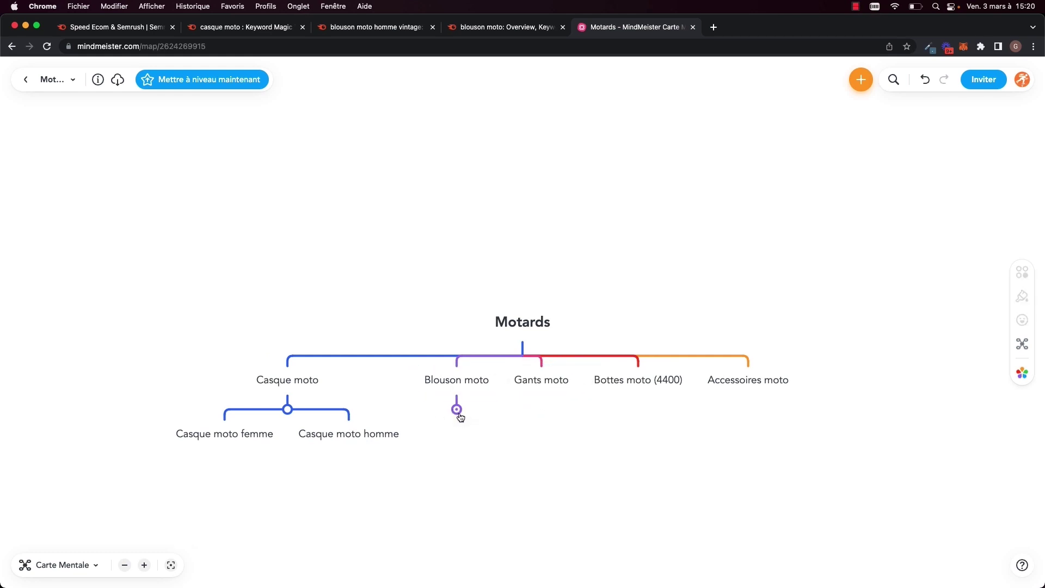
left_click(457, 409)
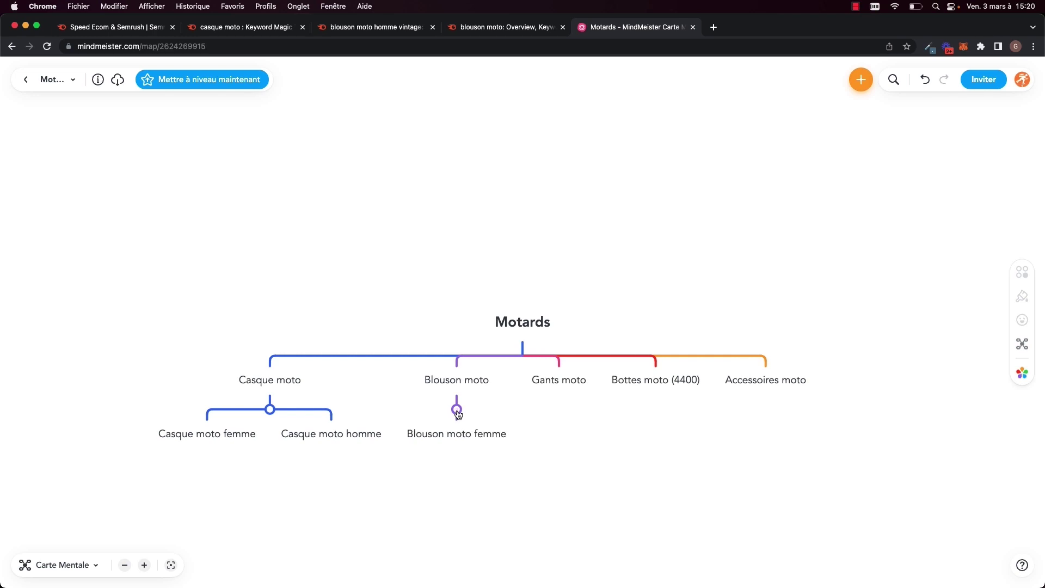
left_click(505, 436)
left_click(527, 433)
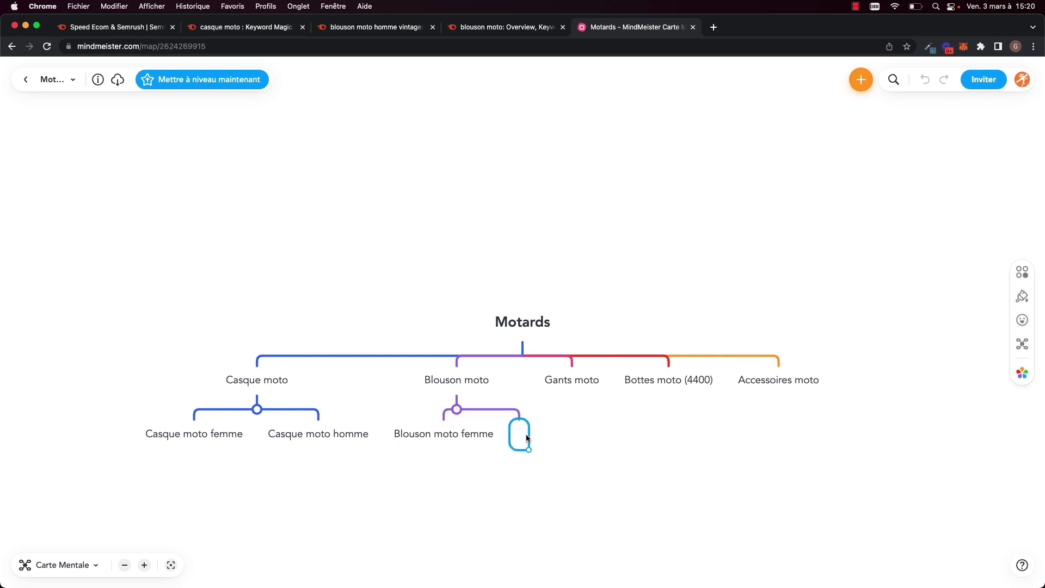
key("super+v")
double_click(477, 435)
type("Blouso")
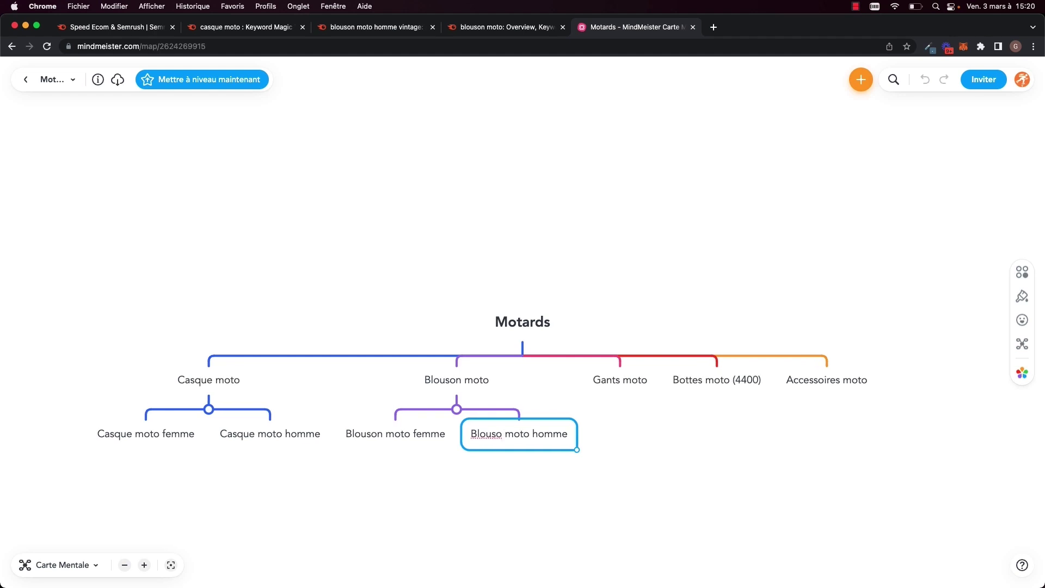
type("n")
left_click(605, 423)
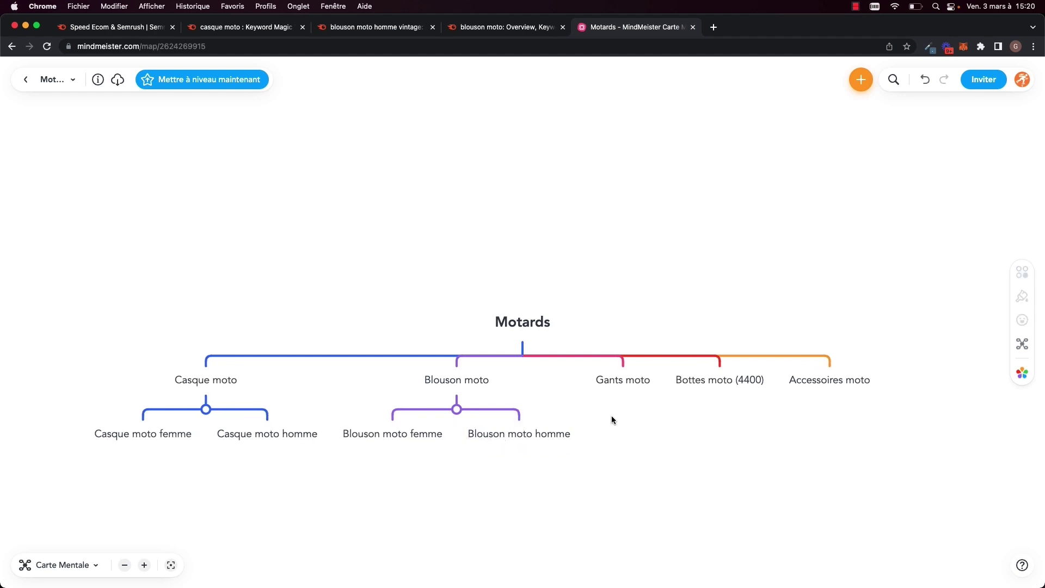
Add a subtopic under Gants moto named "Gants moto femme", adapting the copied Casque moto homme text.
left_click(623, 381)
left_click(623, 408)
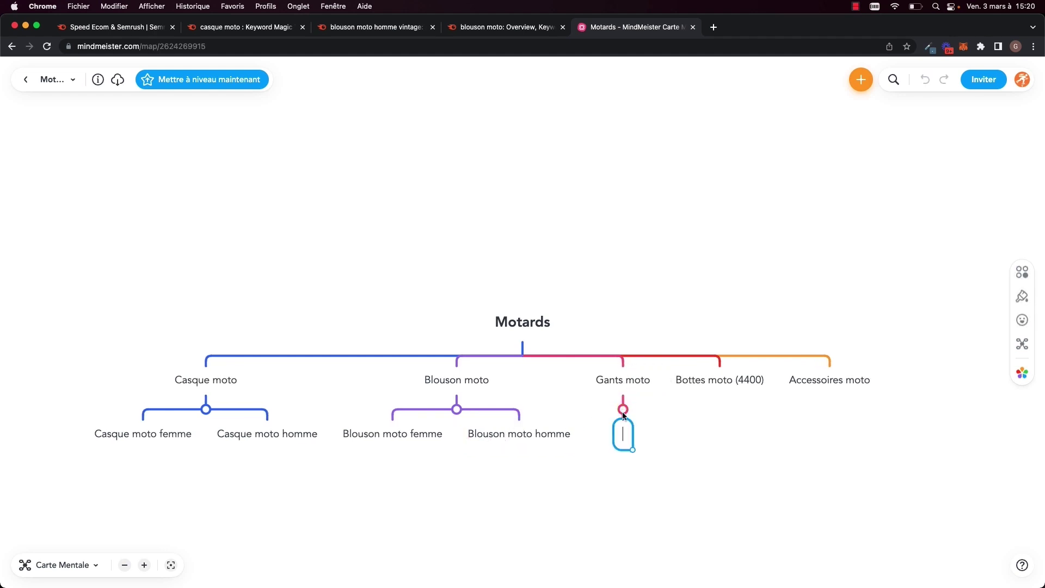
key("super+v")
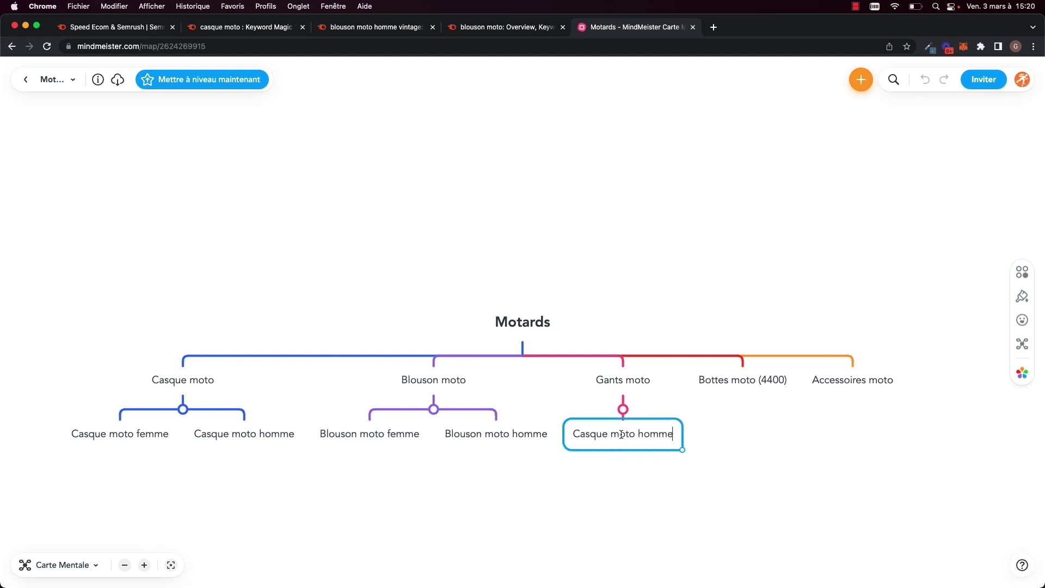
double_click(595, 435)
type("Gants")
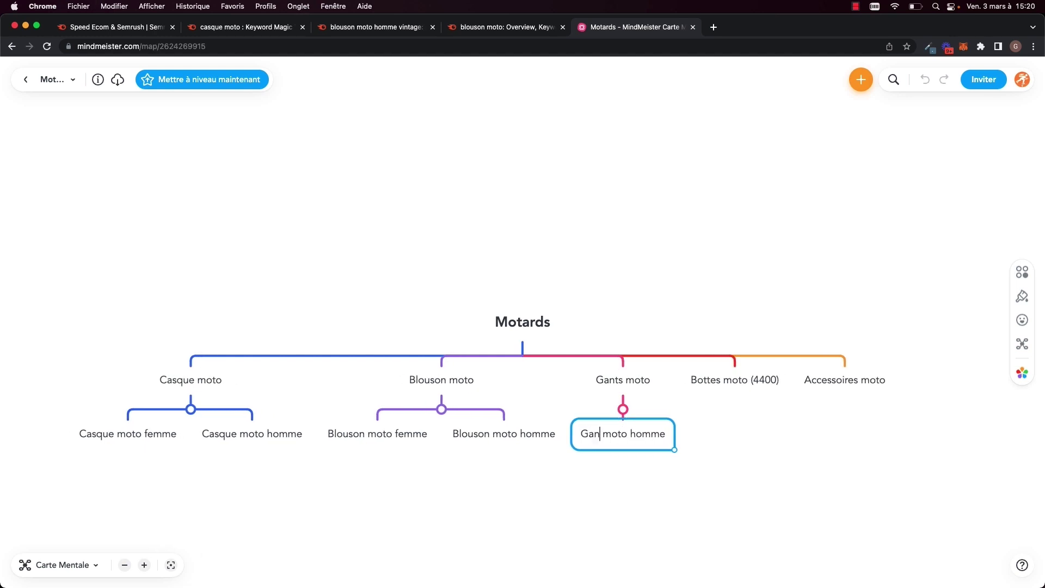
double_click(638, 436)
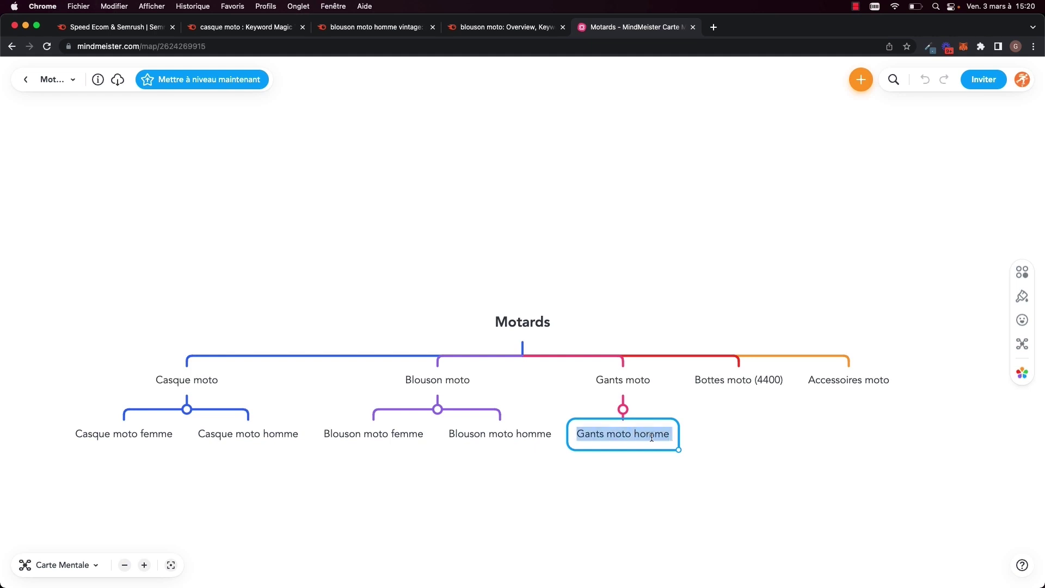
type("femme")
left_click(662, 473)
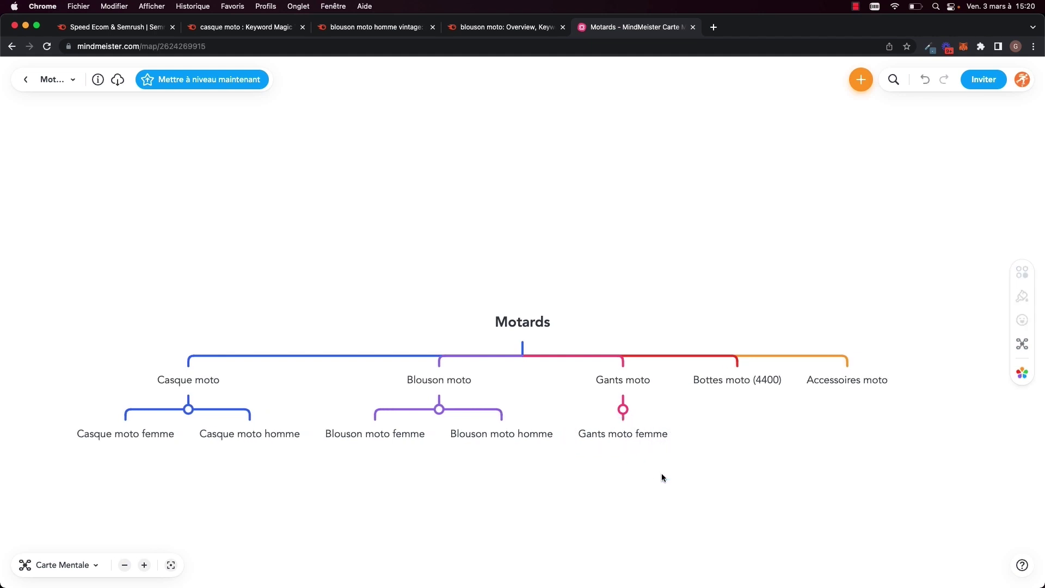
Add a second subtopic under Gants moto named "Gants moto homme".
left_click(635, 433)
left_click(687, 437)
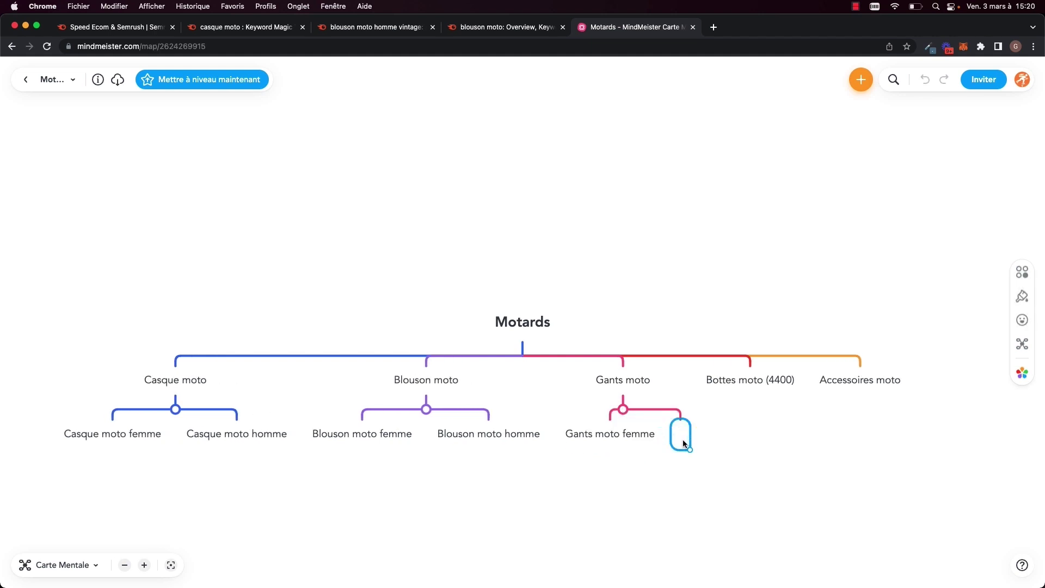
type("Gants moto homme")
key("BackSpace")
key("BackSpace")
key("BackSpace")
key("BackSpace")
key("BackSpace")
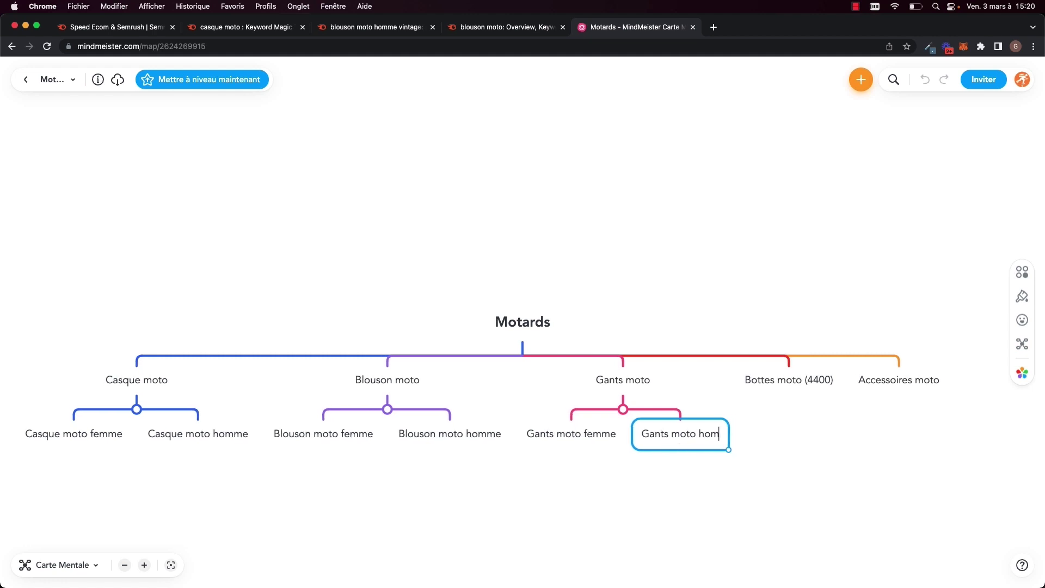
type("h")
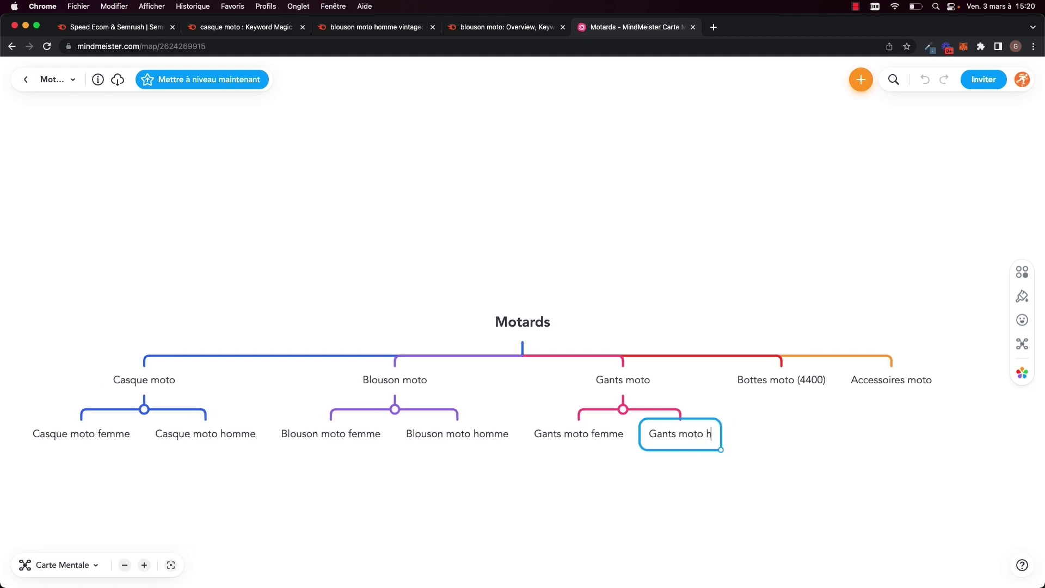
type("omme")
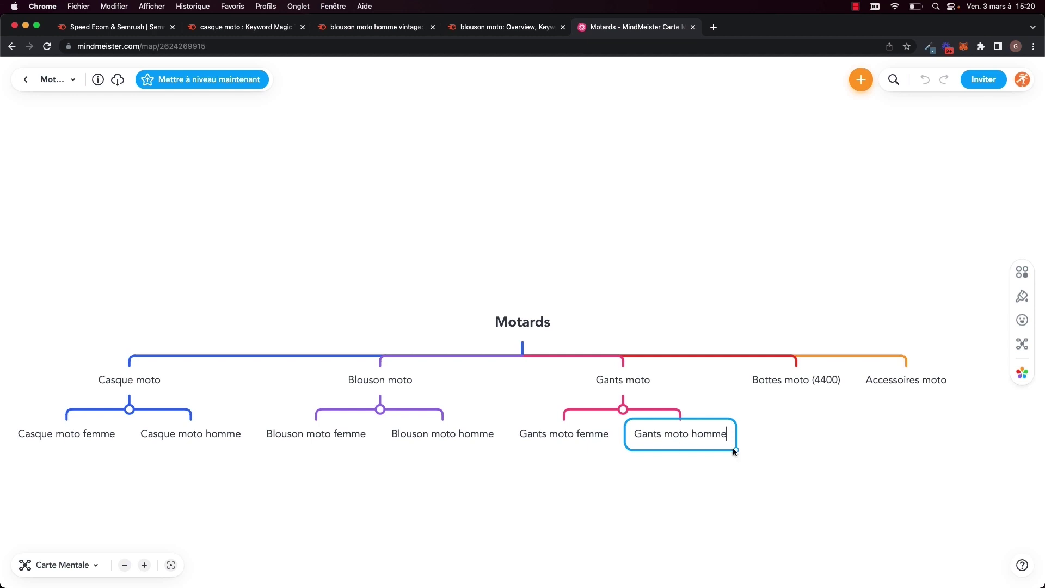
left_click(771, 463)
Add a subtopic under Bottes moto named "Bottes moto femme", keeping a copy of the text "Bottes moto homme" for reuse.
left_click(699, 439)
left_click(789, 381)
left_click(796, 409)
type("Gants moto homme")
double_click(752, 436)
type("Bottes")
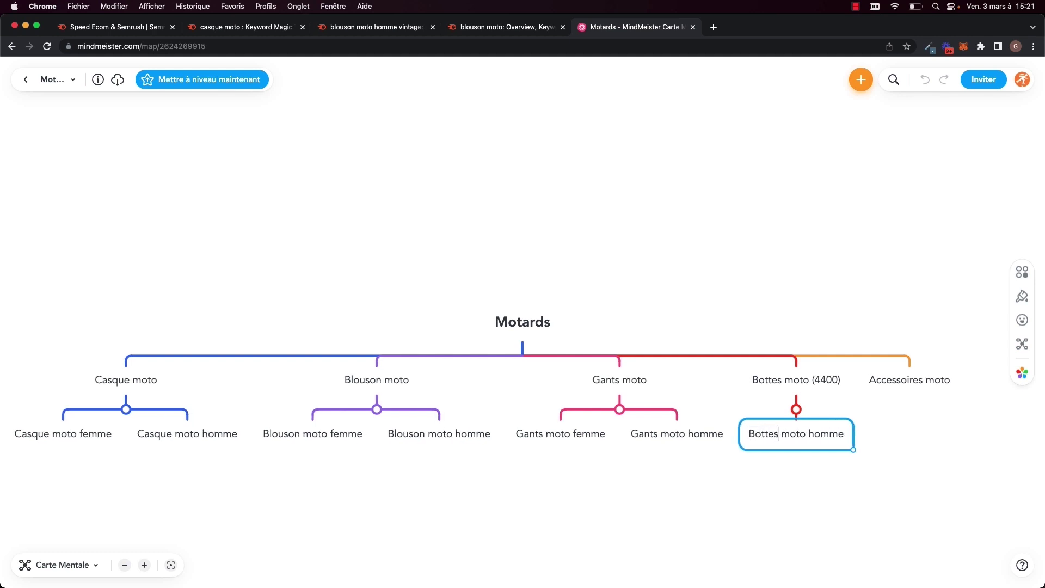
double_click(833, 435)
key("super+a")
key("super+c")
double_click(815, 434)
key("BackSpace")
type("femme")
key("Escape")
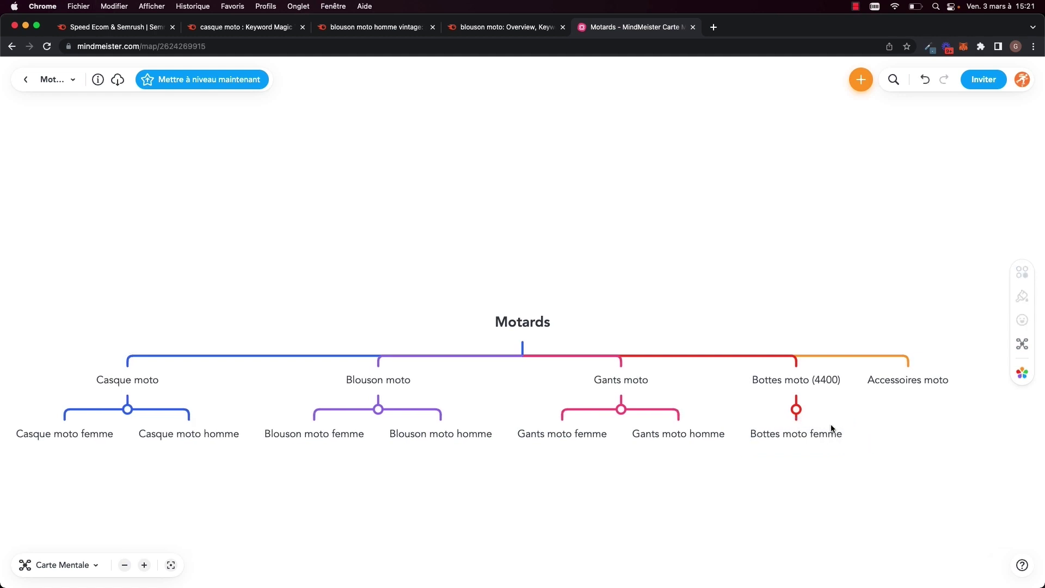
Add a second subtopic under Bottes moto named "Bottes moto homme" from the copied text.
left_click(818, 439)
left_click(864, 436)
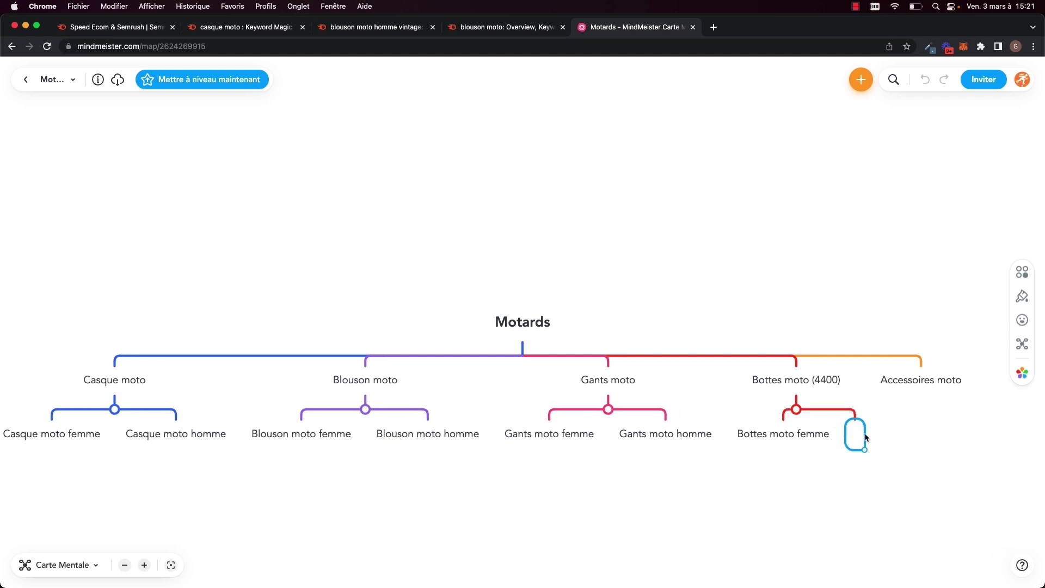
key("super+v")
double_click(876, 435)
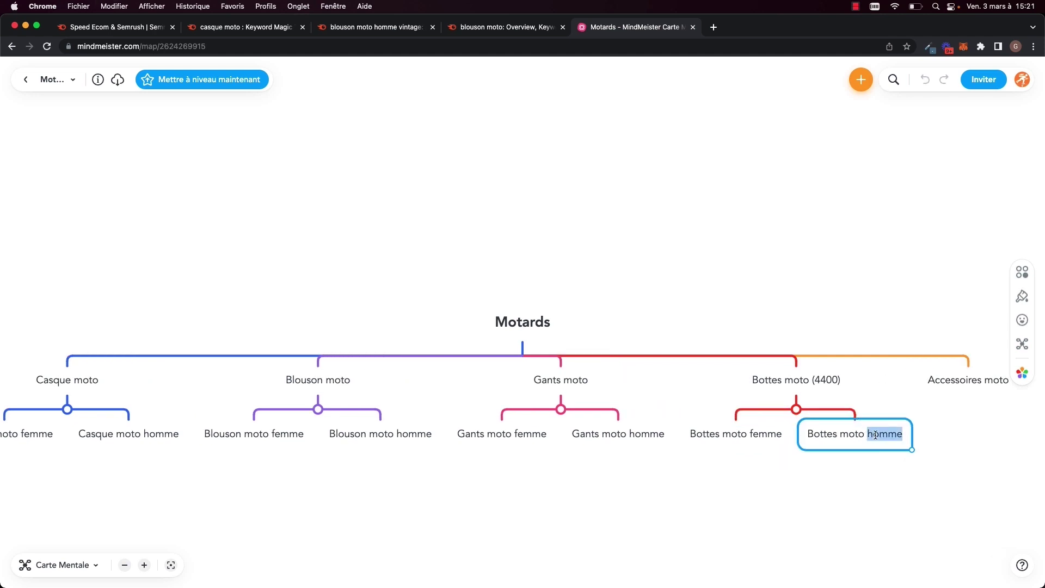
left_click(955, 383)
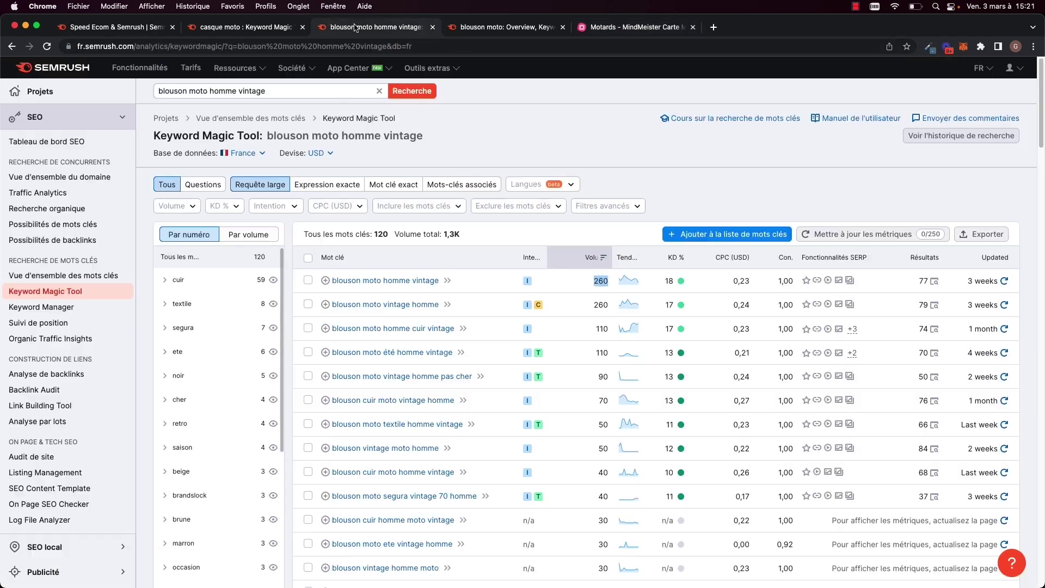
Switch to Semrush's Keyword Magic Tool and search for "anti-vol", narrowing the search to "anti-vol moto".
left_click(355, 28)
left_click(268, 30)
left_click(340, 30)
left_click_drag(278, 92, 129, 93)
type("a")
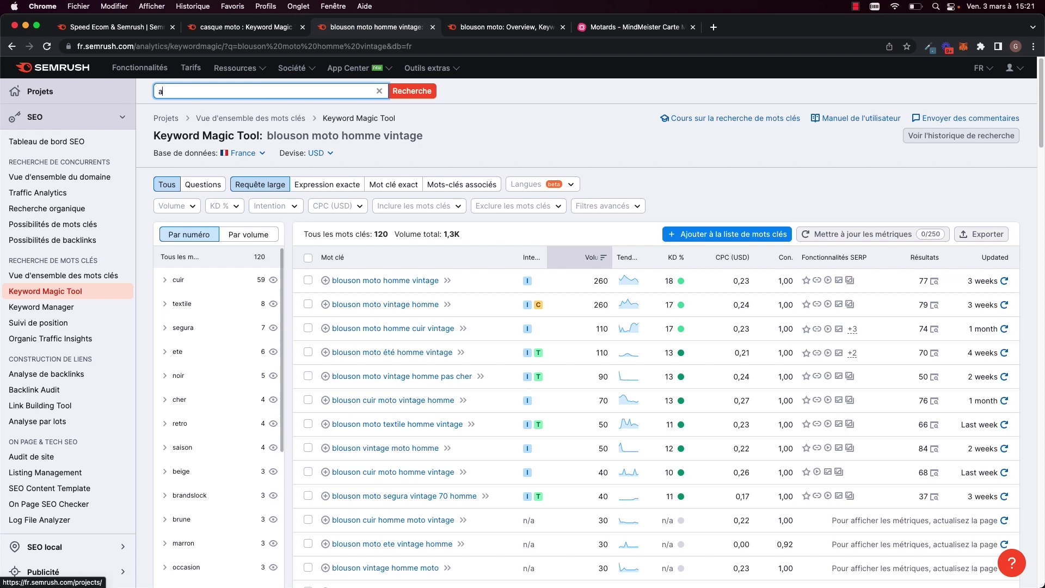
type("nti-")
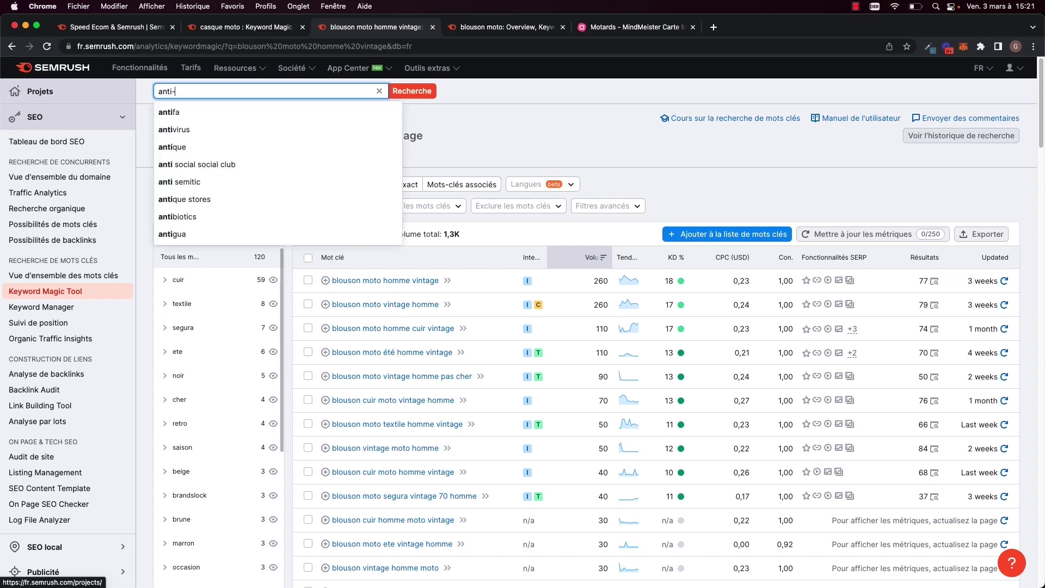
type("vol")
key("Return")
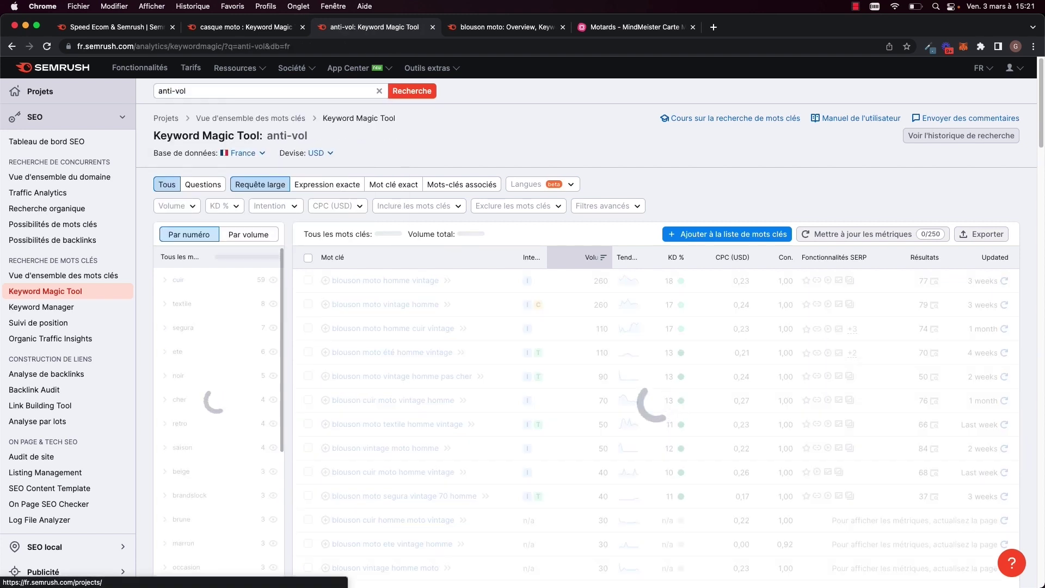
left_click(196, 91)
type("moto")
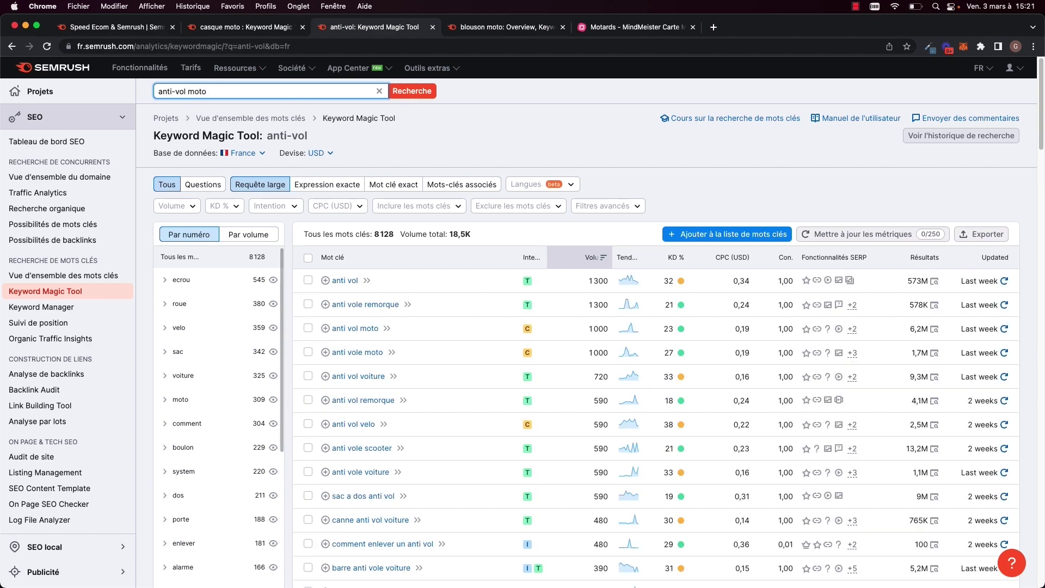
key("Return")
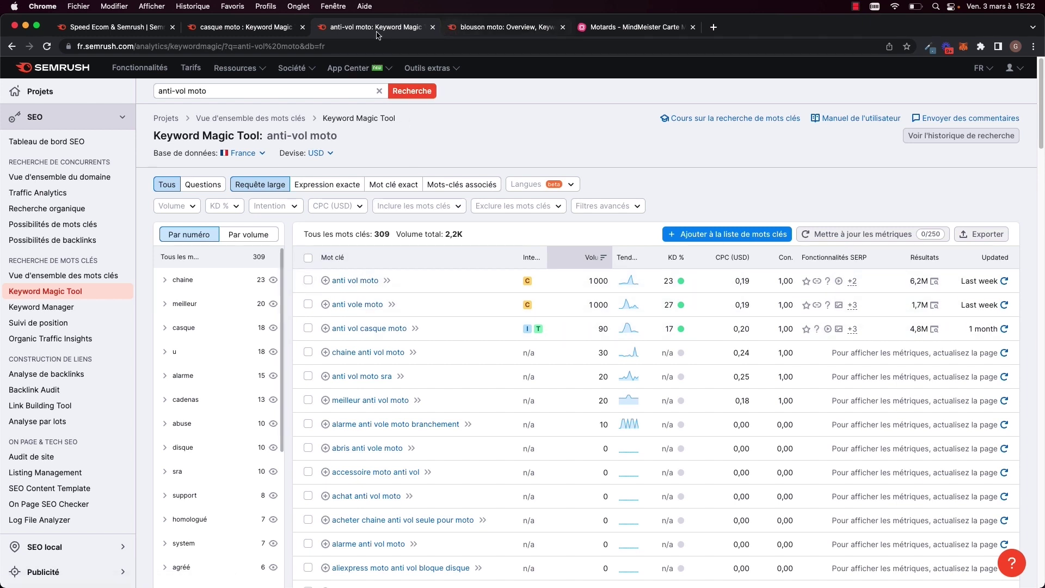
Return to the MindMeister map and add a subtopic under Accessoires moto named "Anti vol moto".
left_click(654, 27)
left_click(967, 407)
type("A")
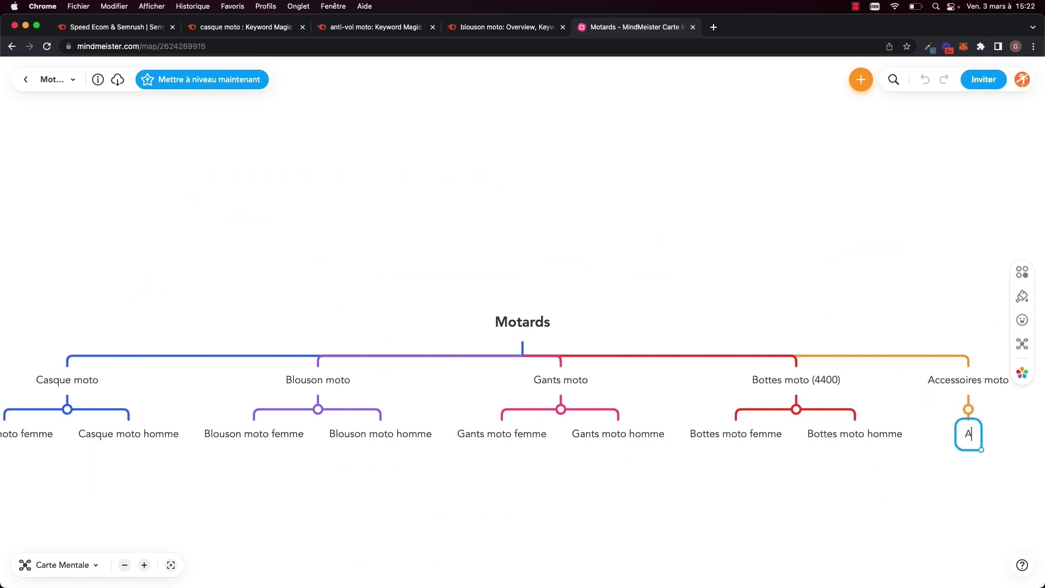
type("nti-")
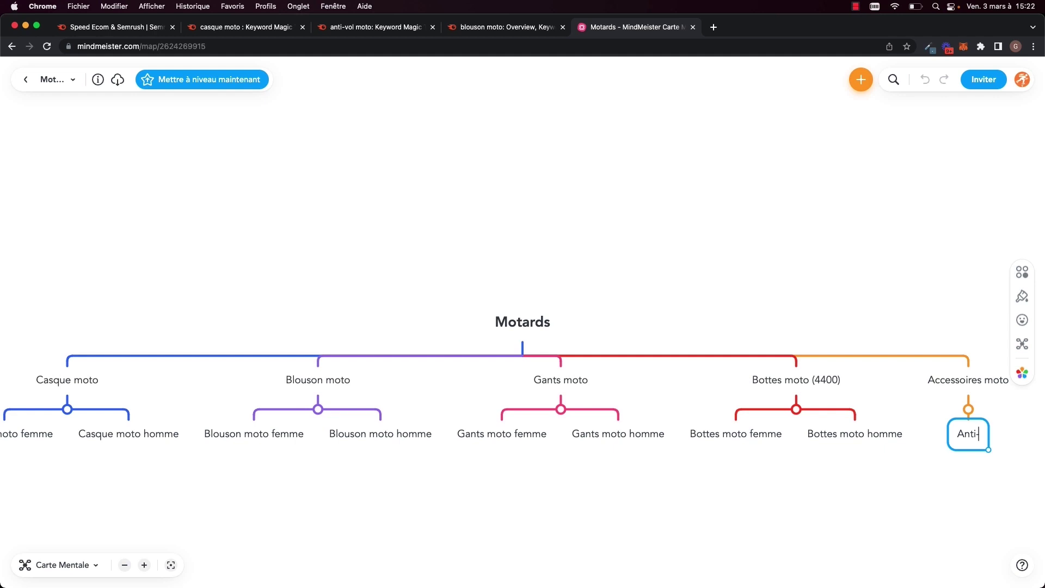
type("vol")
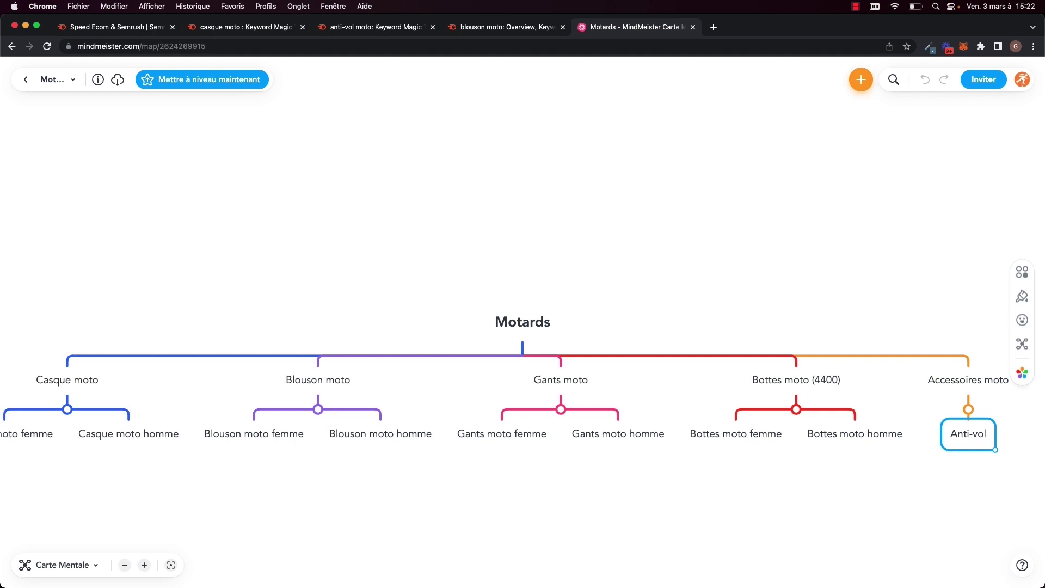
type(" moto")
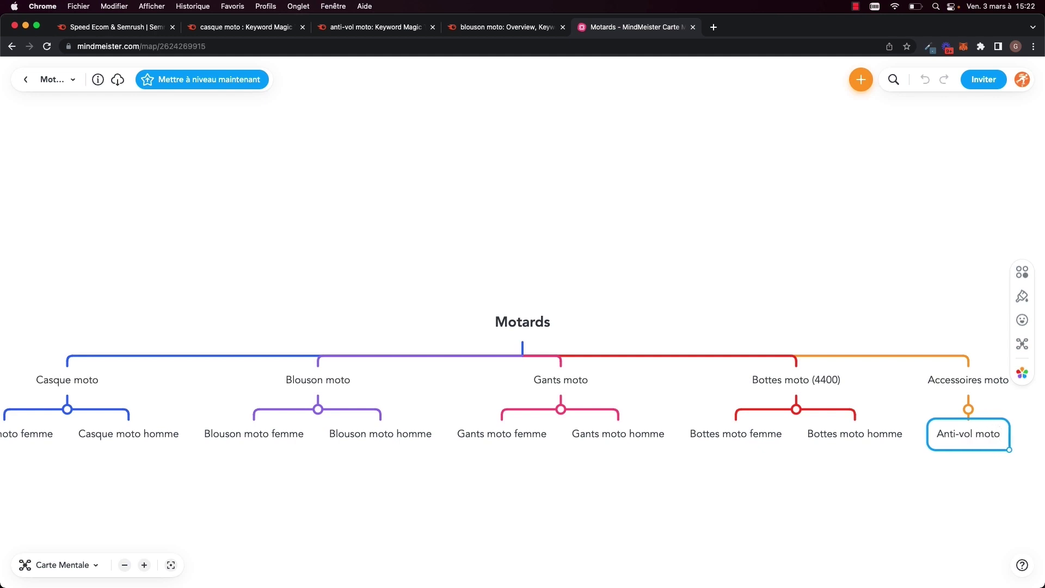
left_click(960, 443)
key("BackSpace")
left_click(957, 462)
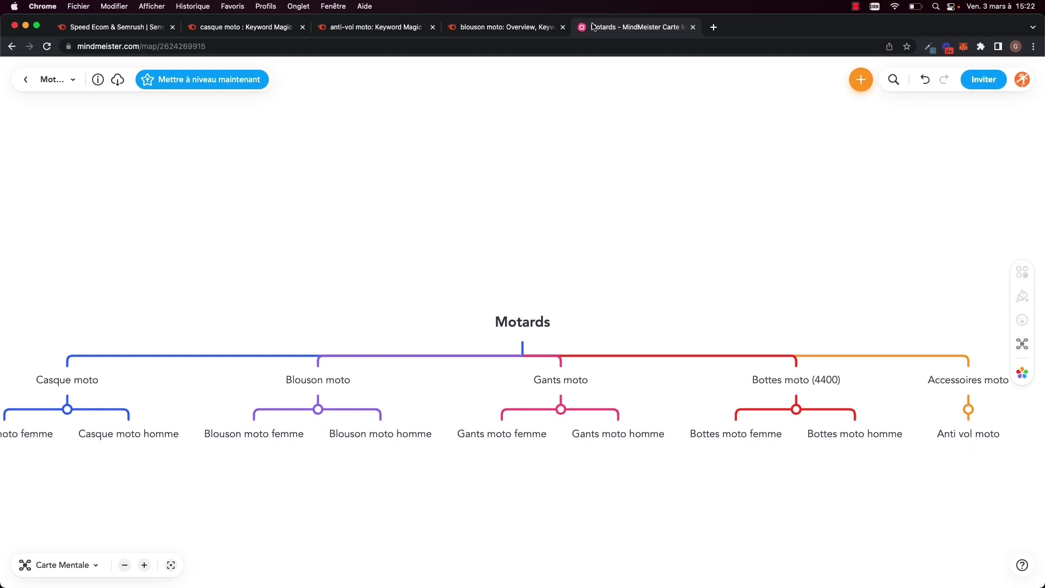
Switch back to Semrush's Keyword Magic Tool results for "anti-vol moto" to check the "anti vol moto" keyword.
left_click(507, 28)
left_click(622, 30)
left_click(372, 29)
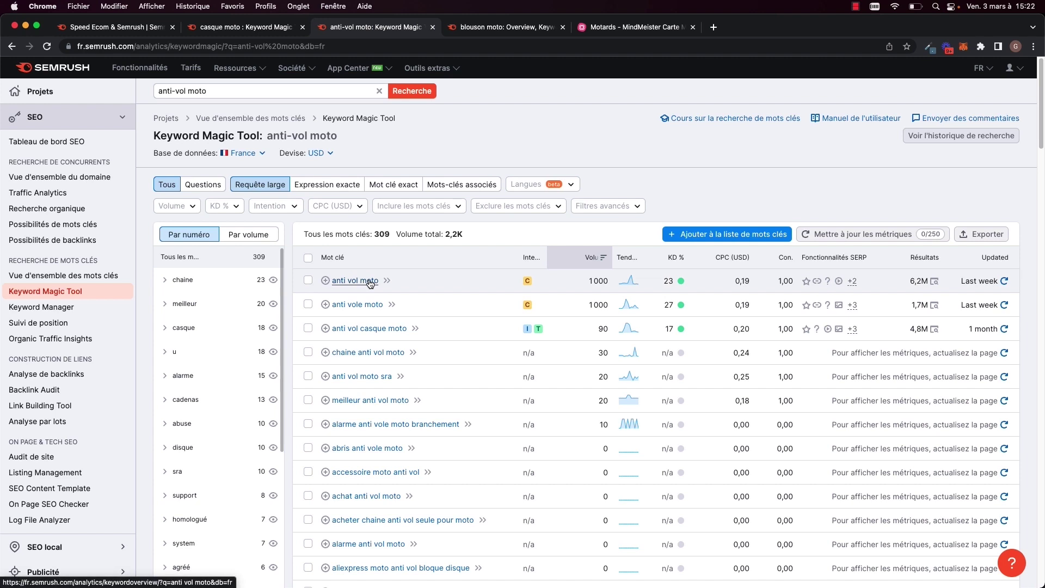
Return to the MindMeister map and look over the whole category tree, from Anti vol moto to Casque moto femme.
double_click(175, 91)
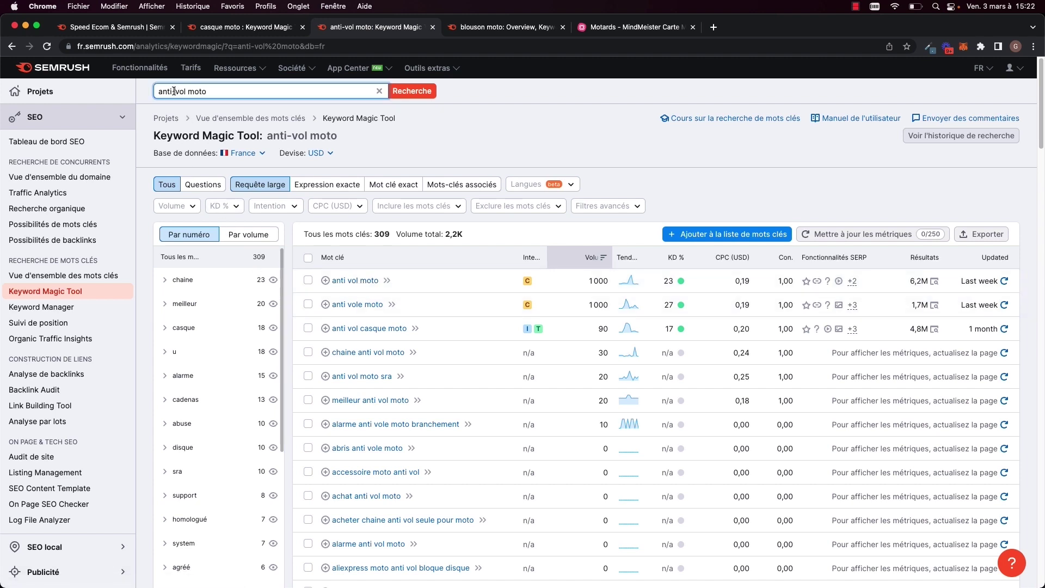
left_click(657, 31)
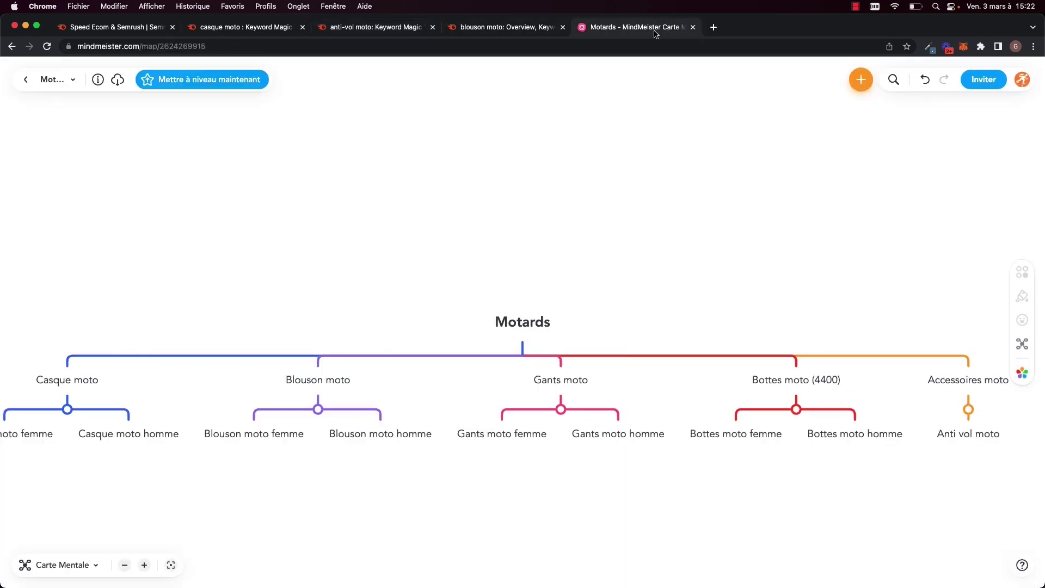
left_click(958, 435)
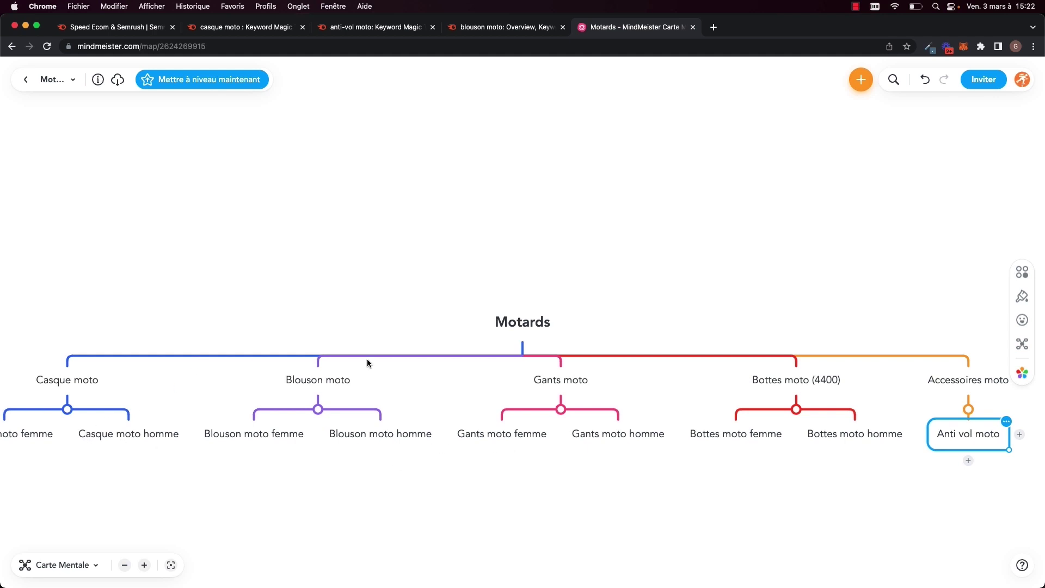
left_click(125, 565)
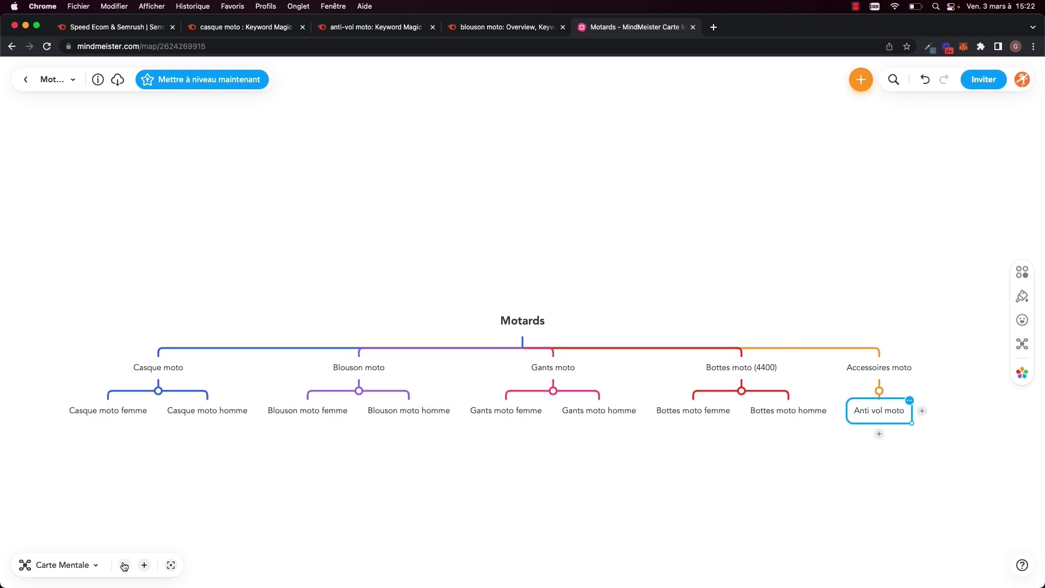
left_click_drag(658, 264, 600, 252)
scroll(600, 252, "down", 2)
left_click(655, 461)
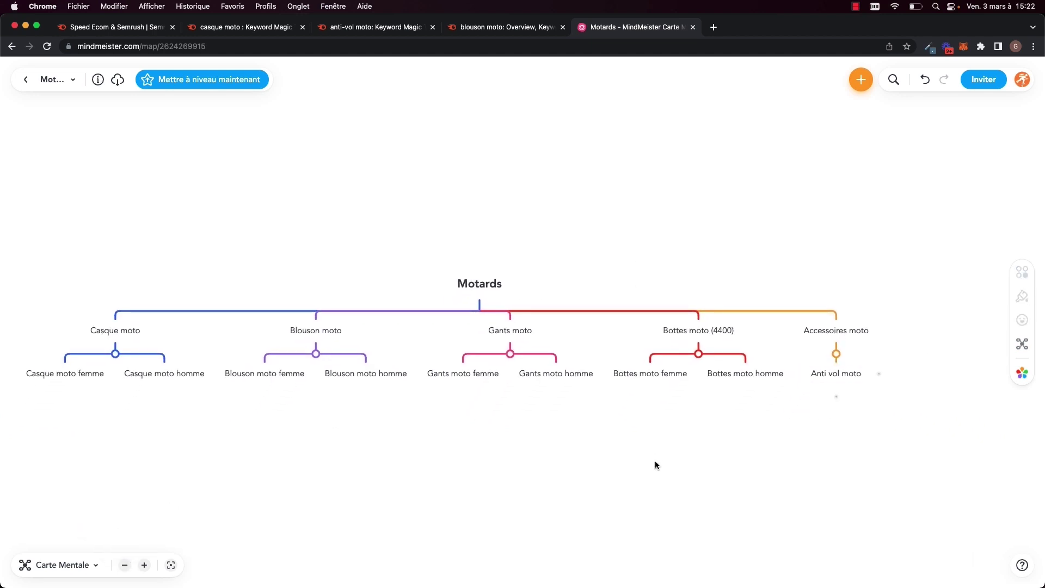
left_click(80, 374)
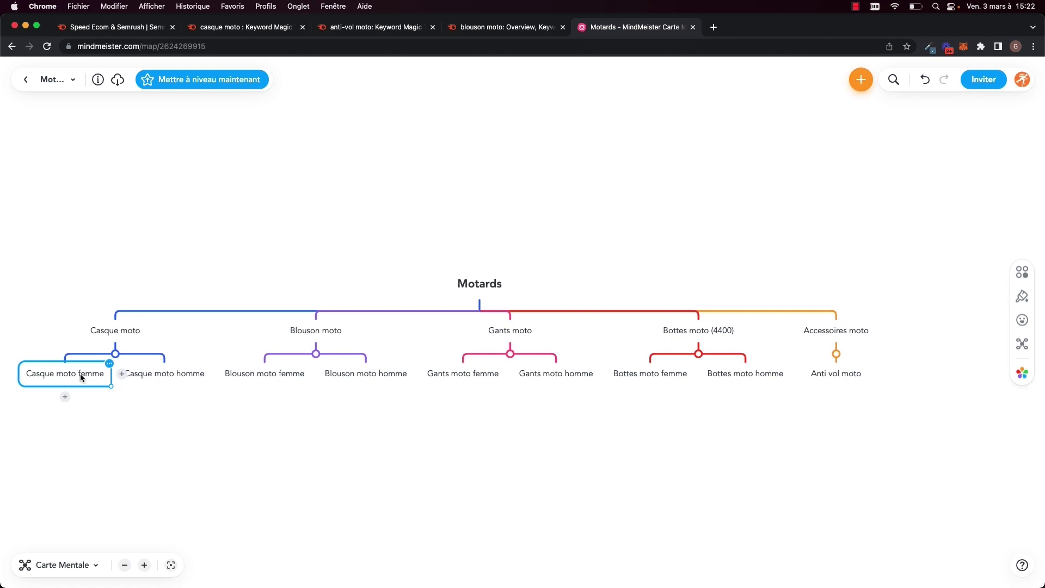
Switch to Semrush's Keyword Magic Tool results for "casque moto" and search for "casque moto femme".
left_click(375, 30)
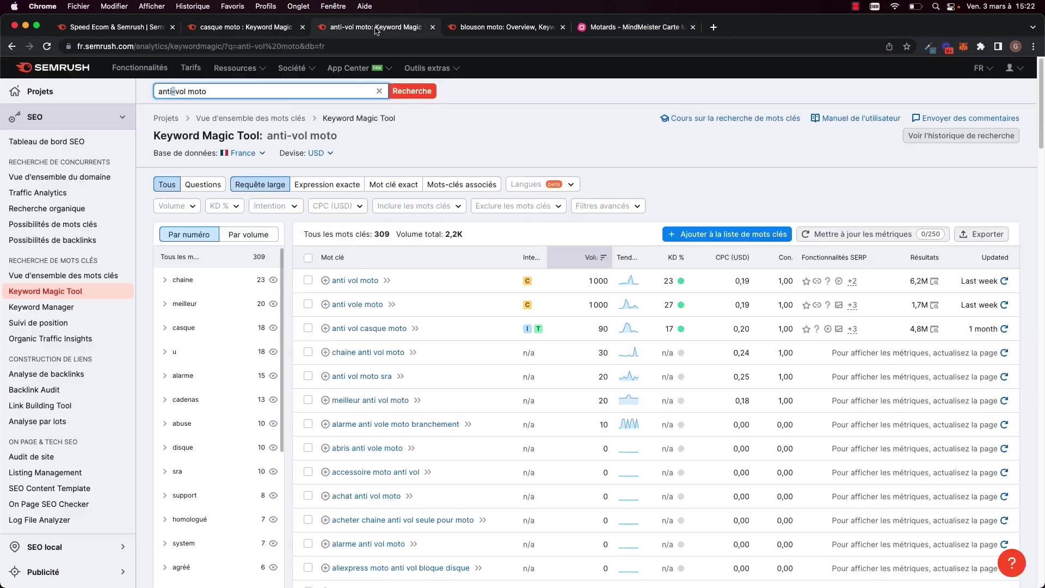
left_click(259, 31)
left_click(221, 93)
type("femme")
key("Return")
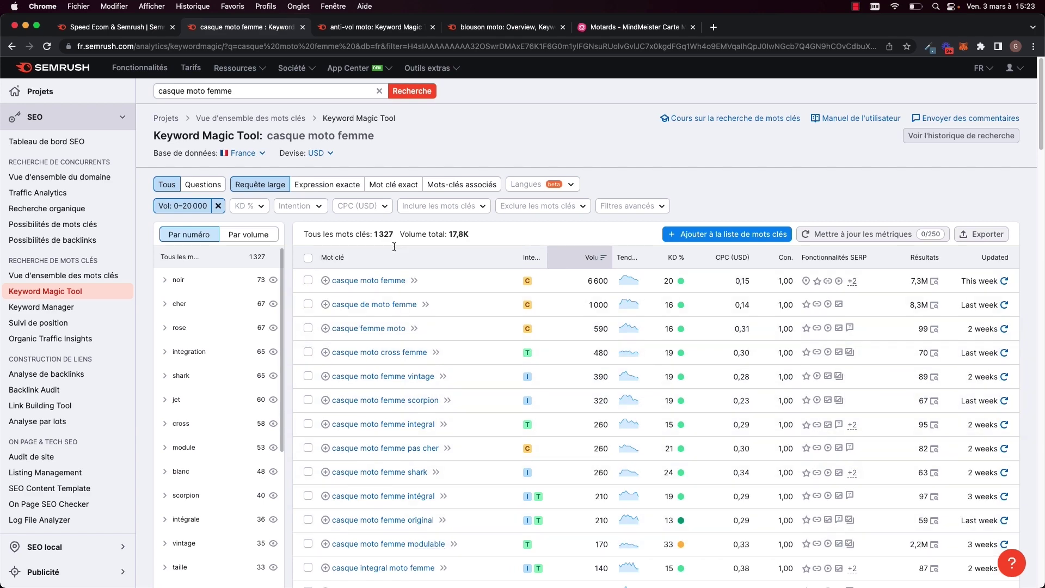
Return to the MindMeister map and add a subtopic under Casque moto femme named "Casque moto femme vintage".
left_click(134, 31)
left_click(221, 33)
left_click(339, 34)
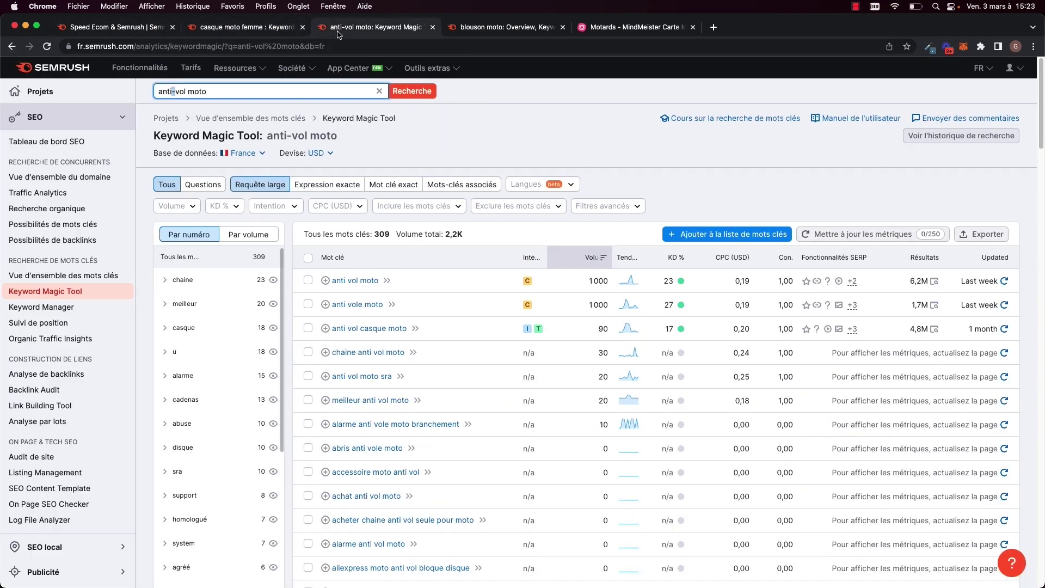
left_click(605, 27)
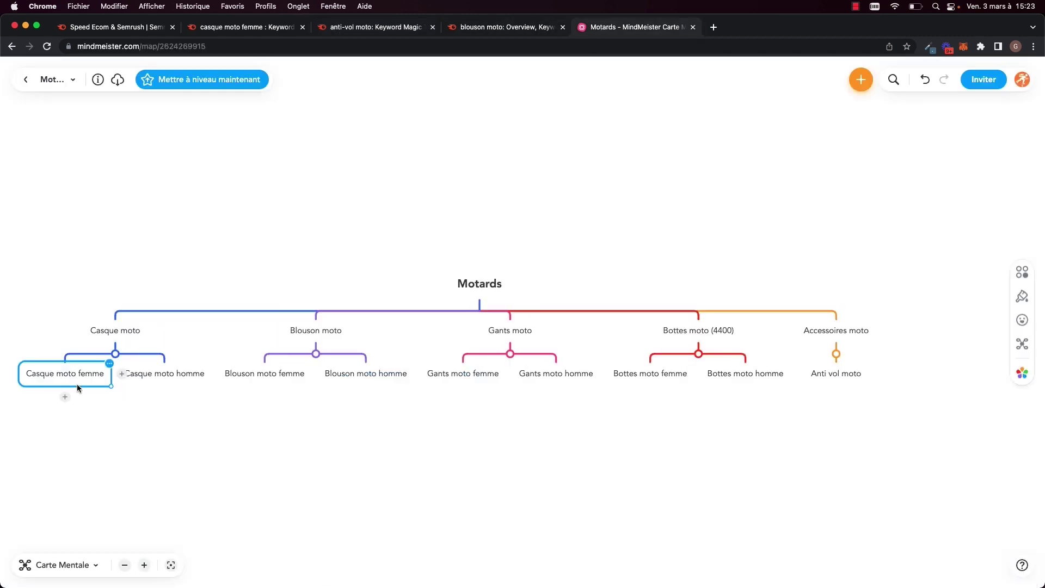
left_click(66, 397)
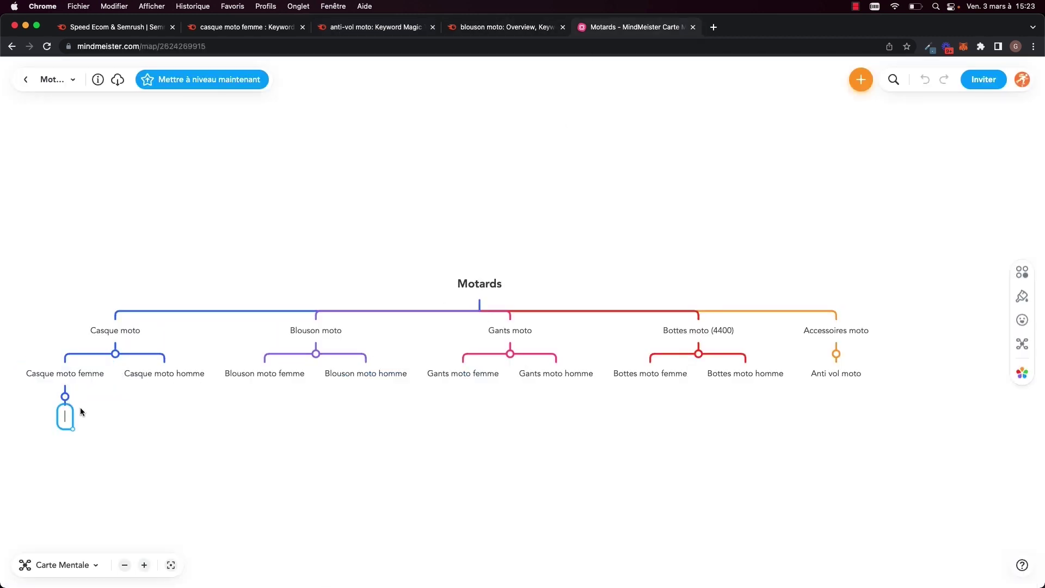
type("Casque moto femme vintage")
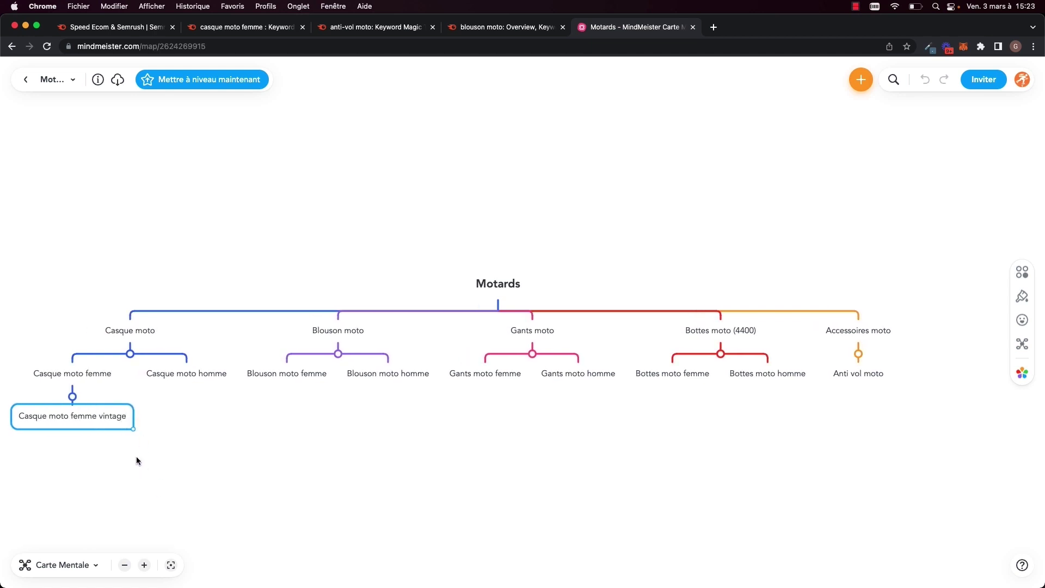
left_click(137, 461)
Review the femme and homme subcategories across the Casque, Blouson, Gants and Bottes moto branches, including the new vintage subtopic.
left_click(82, 378)
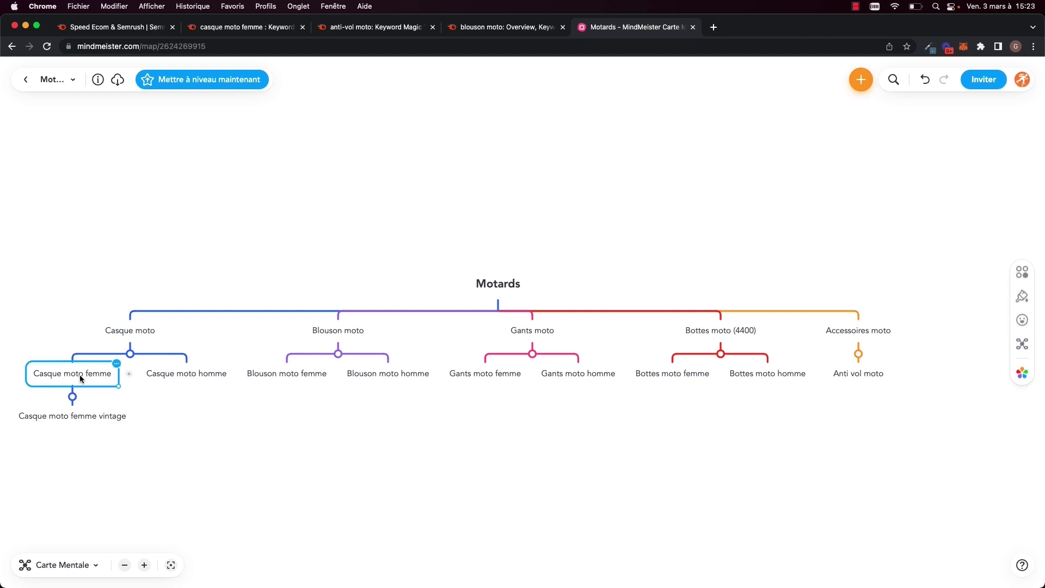
left_click(169, 374)
left_click(112, 416)
left_click(164, 373)
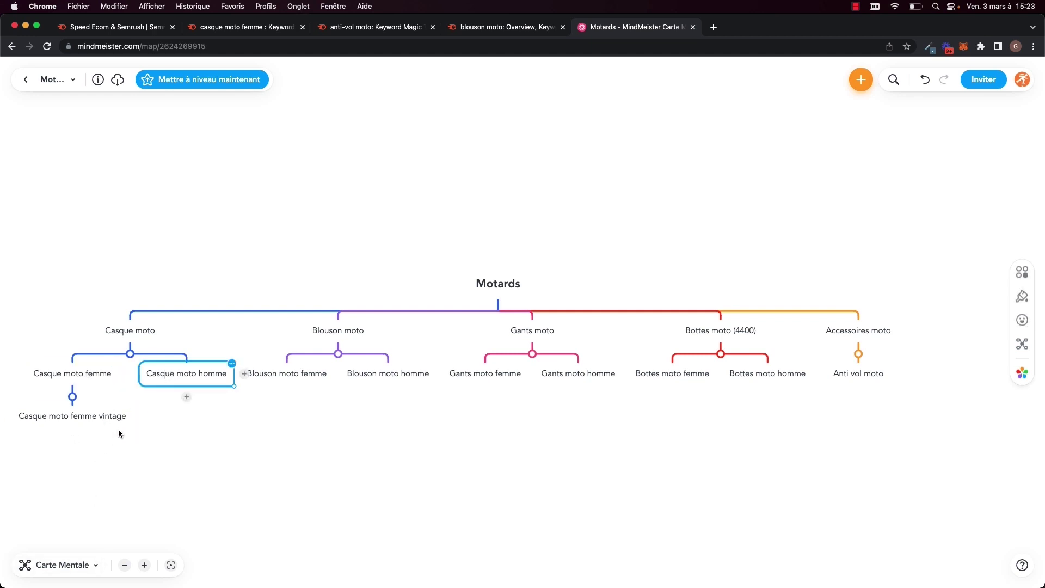
left_click(292, 376)
left_click(400, 371)
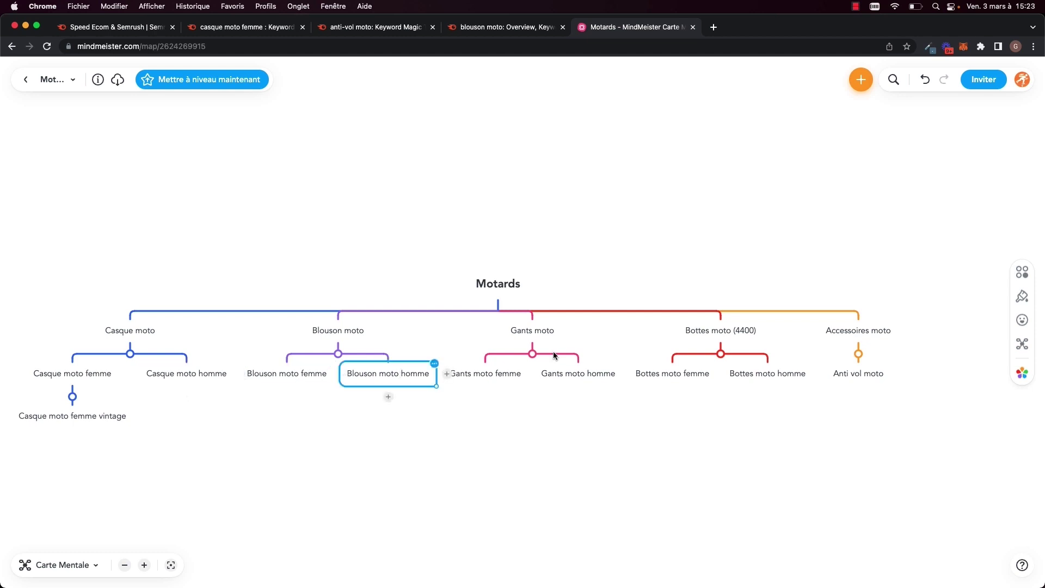
left_click(593, 375)
left_click(490, 378)
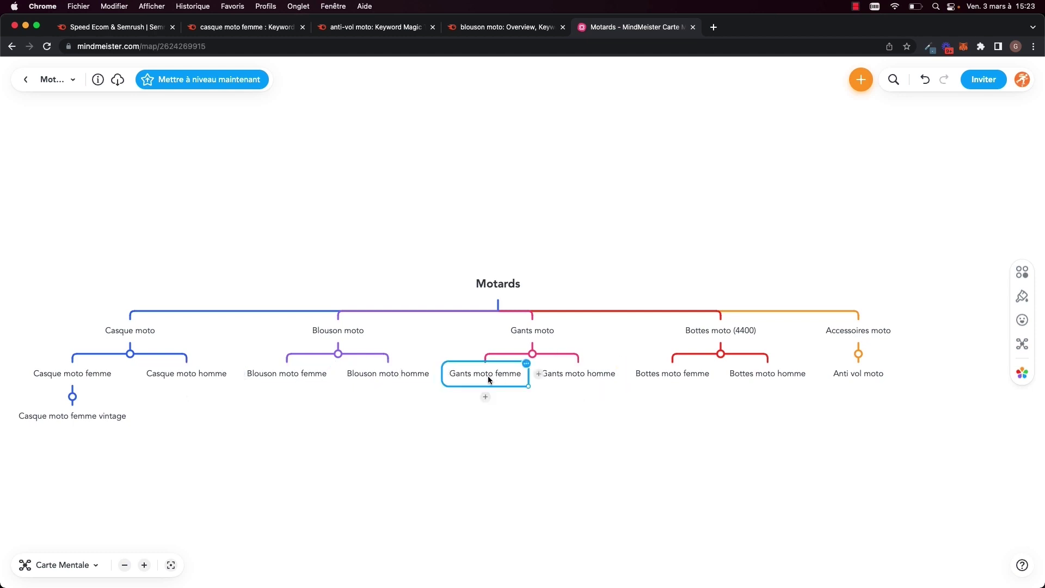
left_click(78, 428)
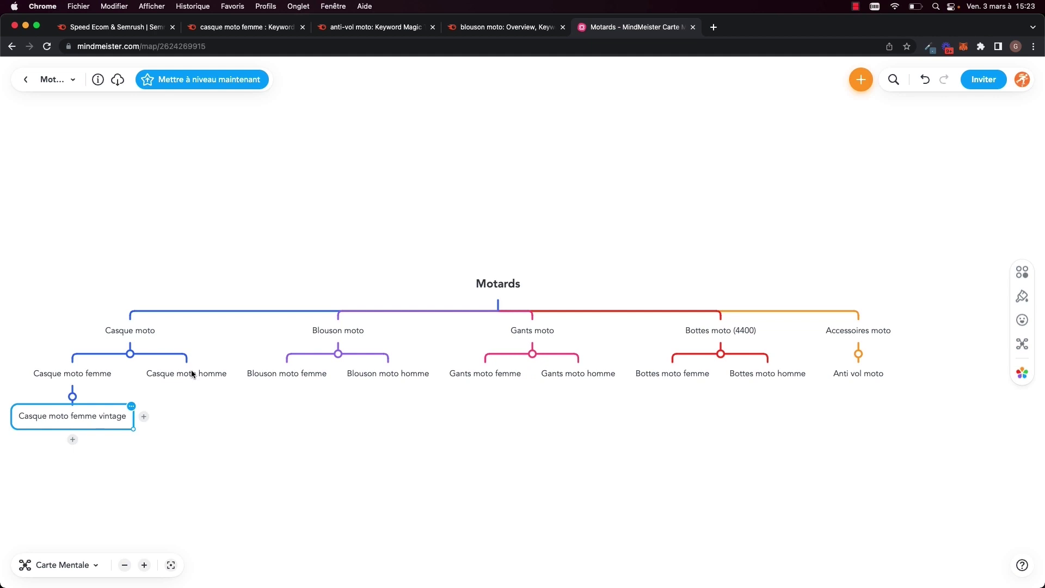
left_click(326, 333)
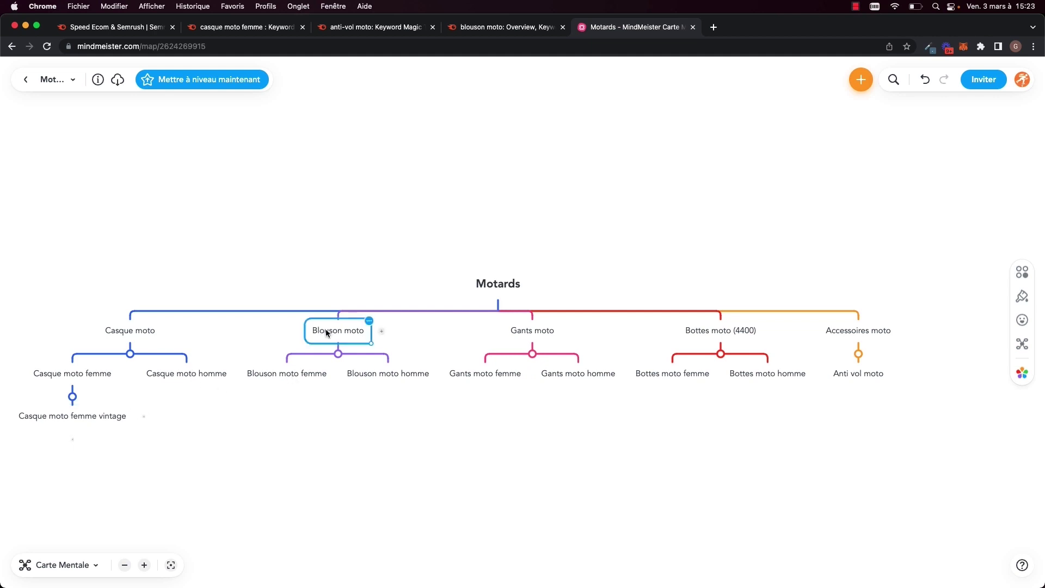
left_click(293, 376)
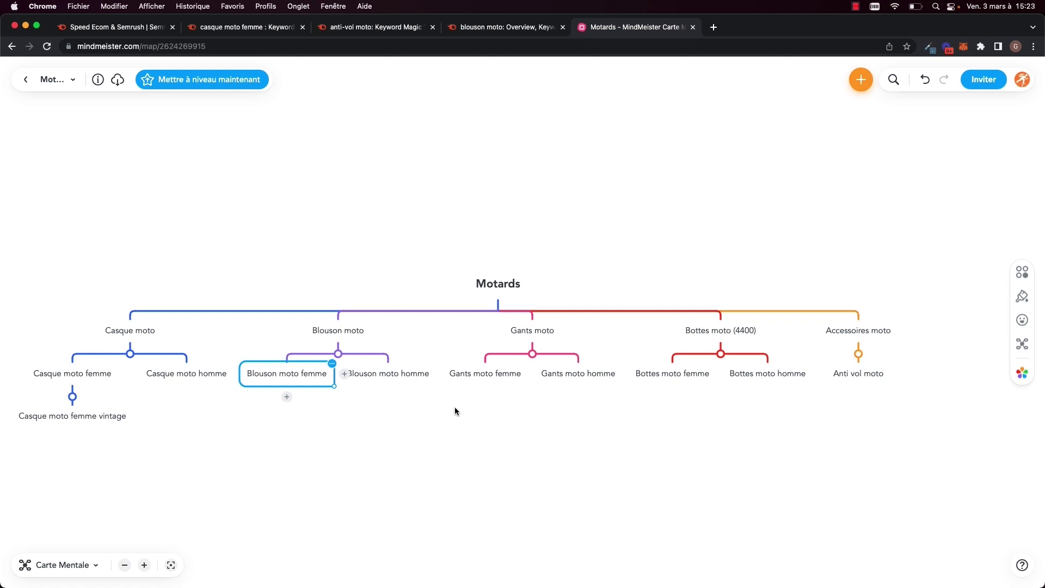
left_click(496, 377)
left_click(574, 373)
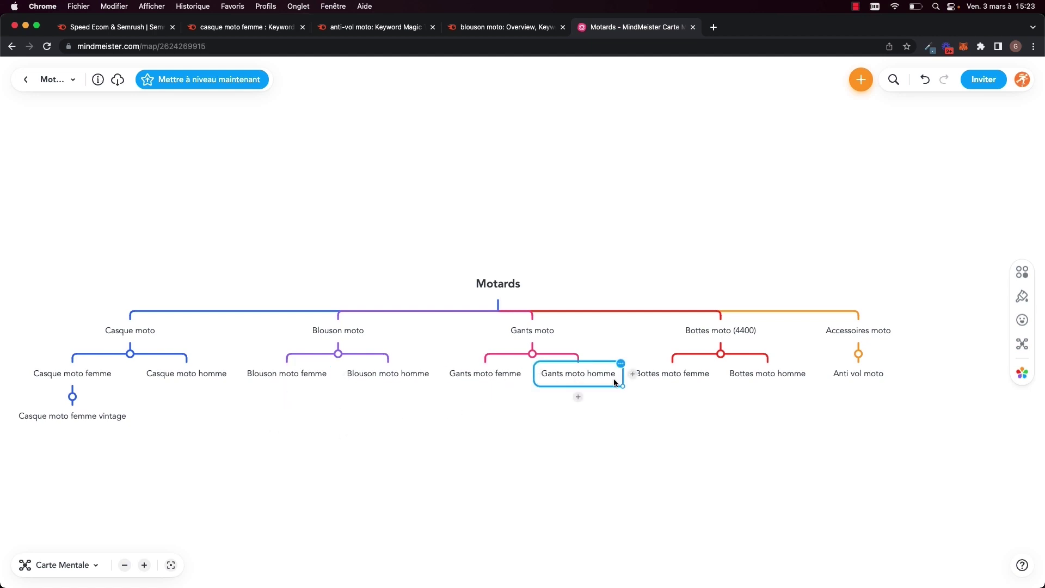
left_click(683, 374)
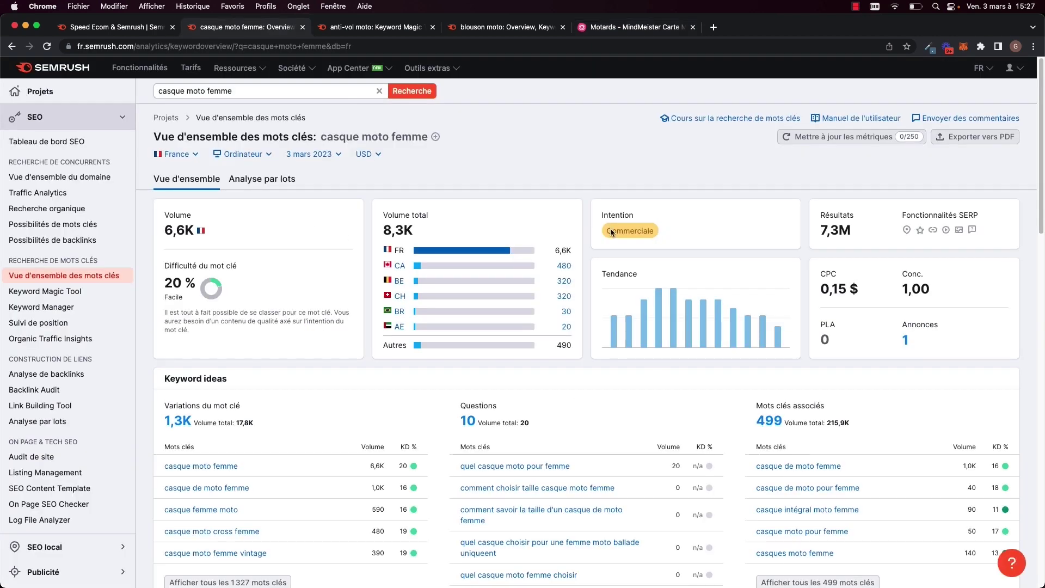
In Semrush's Keyword Magic Tool, search for "casque moto femme" and open that keyword's overview at its SERP analysis.
left_click(255, 91)
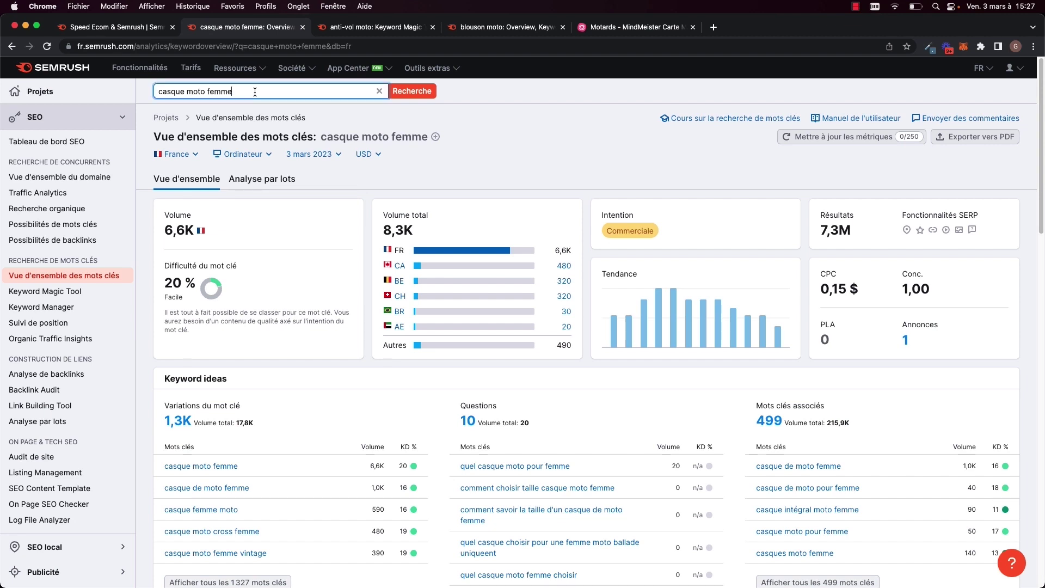
key("Return")
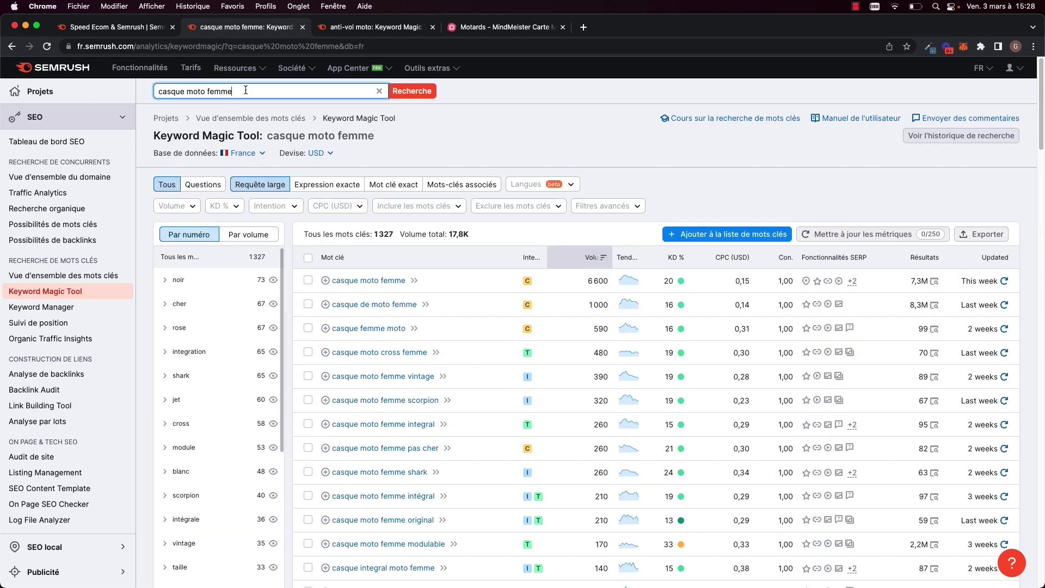
left_click(390, 280)
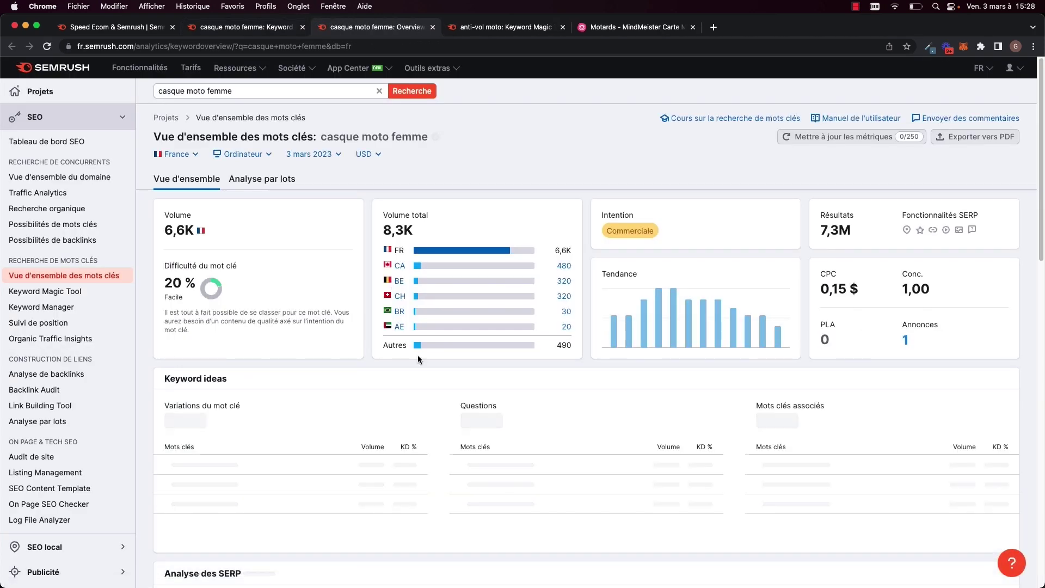
scroll(475, 368, "down", 5)
scroll(475, 372, "down", 8)
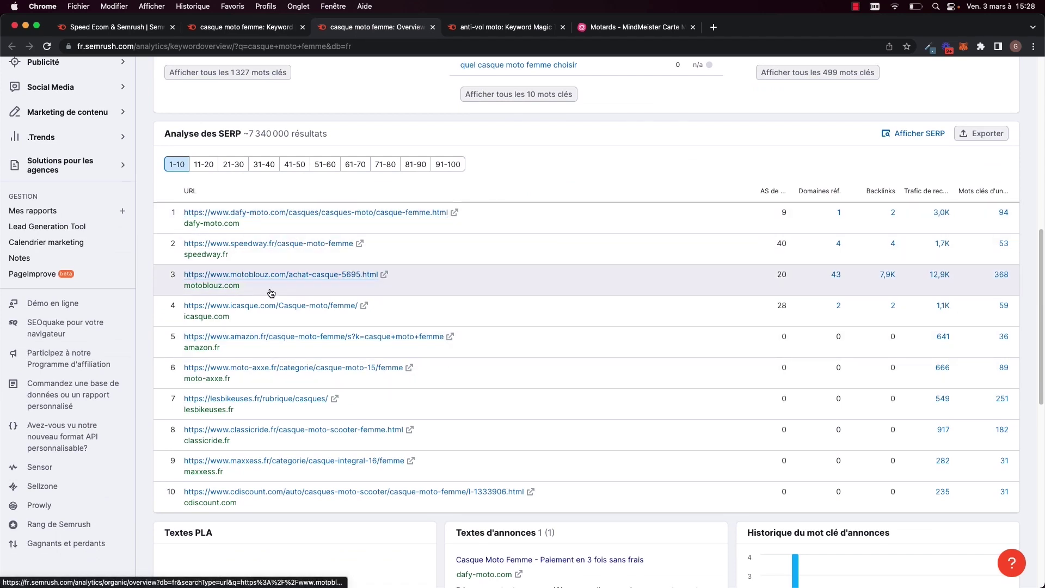
Open the organic research reports of the ranking motoblouz.com, icasque.com, lesbikeuses.fr and moto-axxe.fr pages in separate browser tabs.
left_click(261, 276, "super")
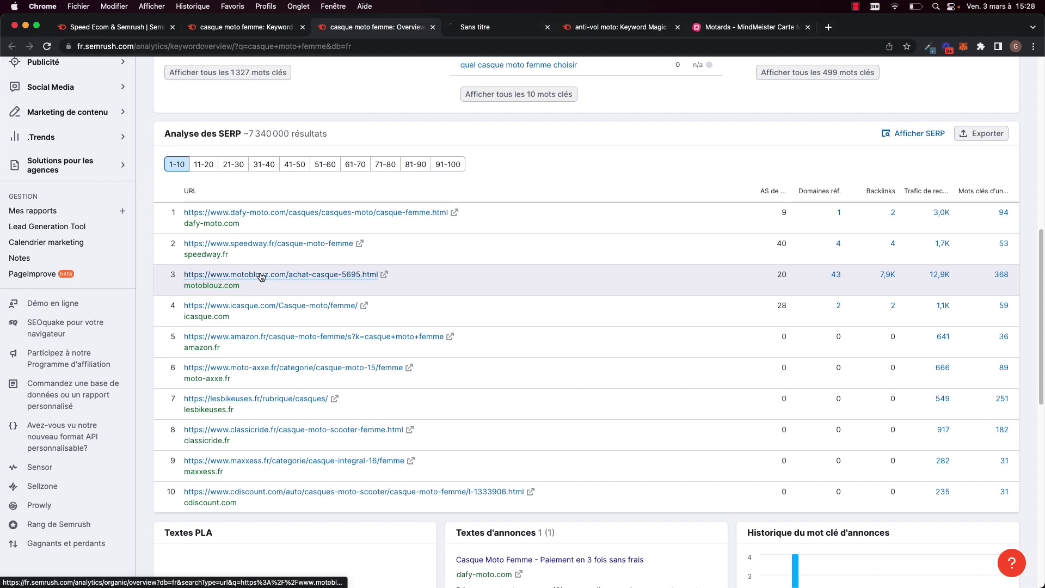
left_click(249, 305, "super")
left_click(256, 399, "super")
left_click(256, 369, "super")
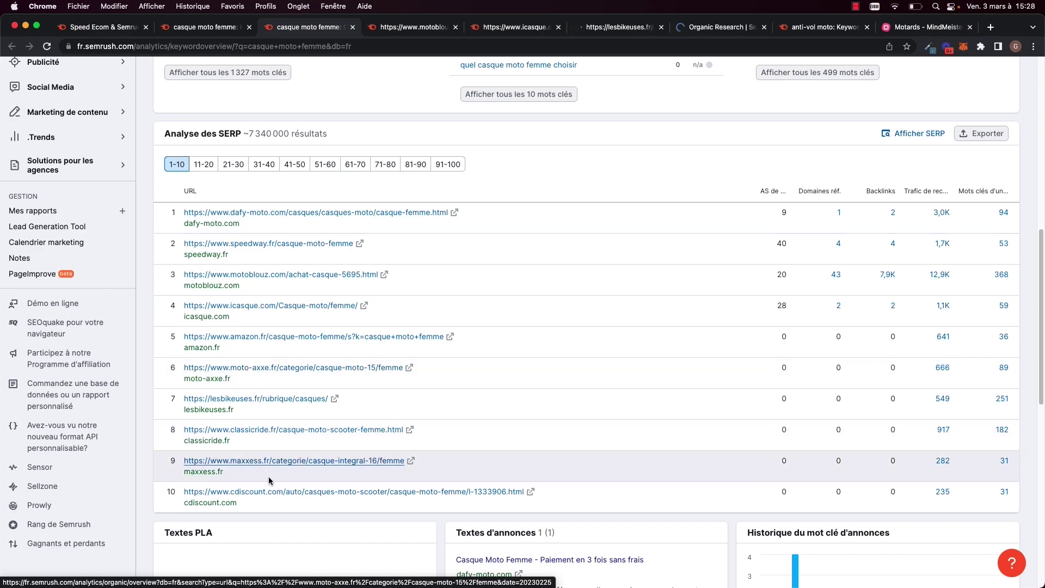
Check the SERP analysis for positions 11-20, return to positions 1-10, and look over the rest of the keyword overview.
left_click(209, 169)
left_click(176, 164)
scroll(243, 363, "down", 3)
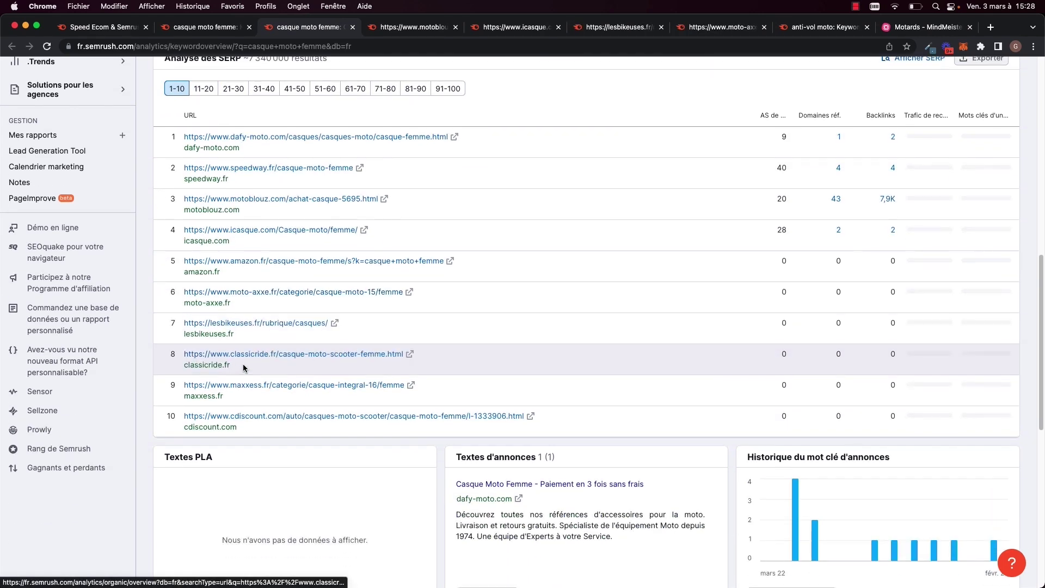
scroll(389, 334, "up", 12)
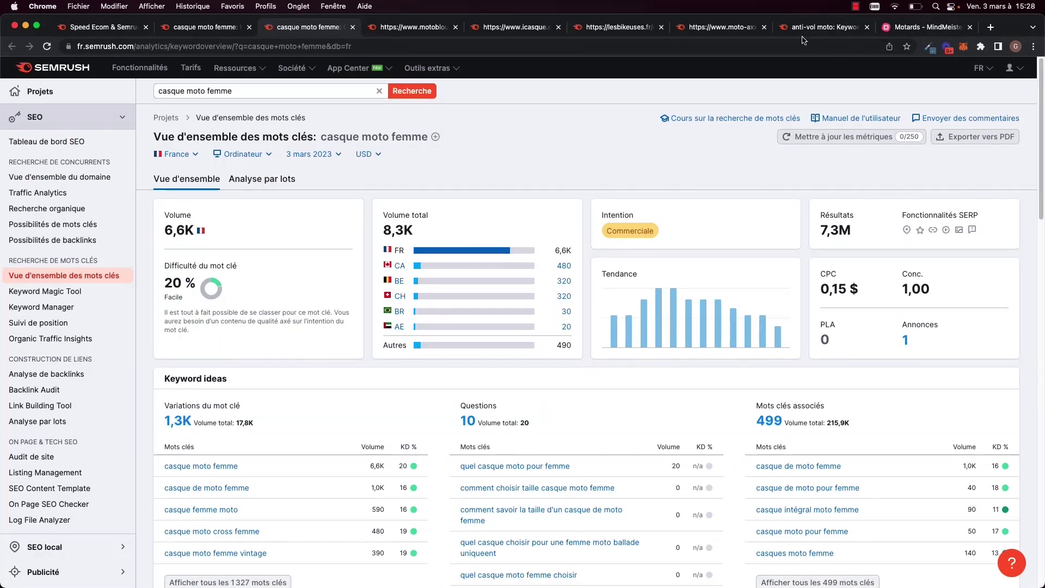
View the organic research report for motoblouz.com's achat-casque-5695.html page and examine its keyword trend and traffic cost.
left_click(412, 27)
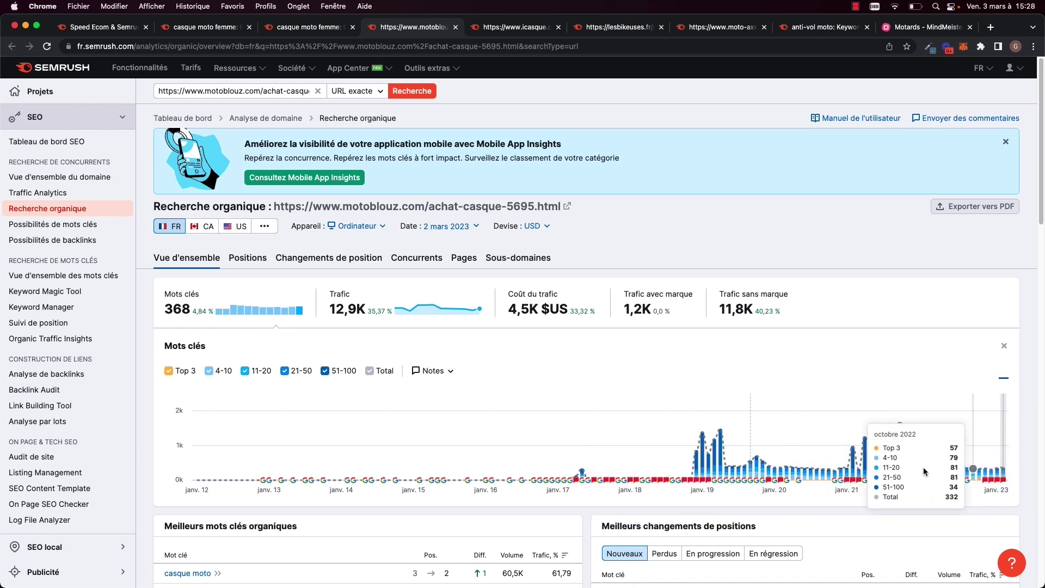
scroll(618, 413, "down", 1)
scroll(619, 412, "down", 1)
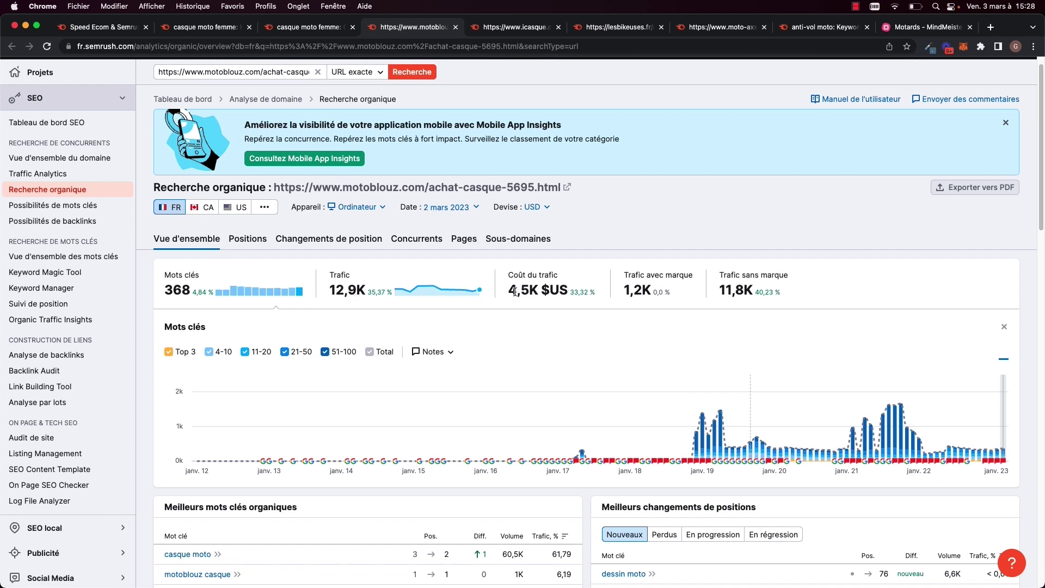
left_click_drag(509, 290, 540, 290)
left_click_drag(509, 290, 539, 289)
Examine the motoblouz.com helmet page's best organic keywords, position changes, keyword intent and SERP features.
scroll(354, 408, "down", 3)
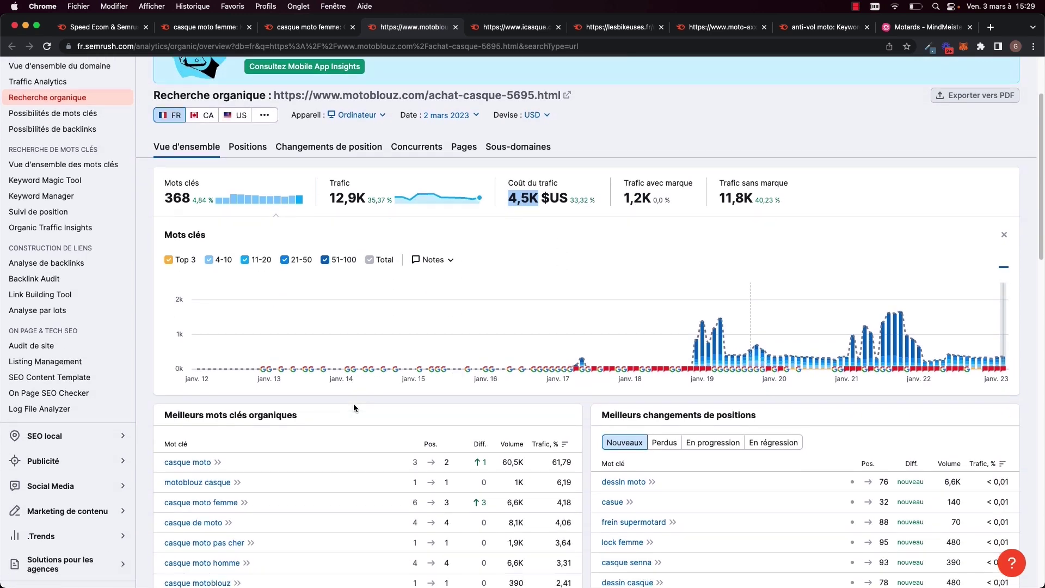
scroll(353, 407, "down", 3)
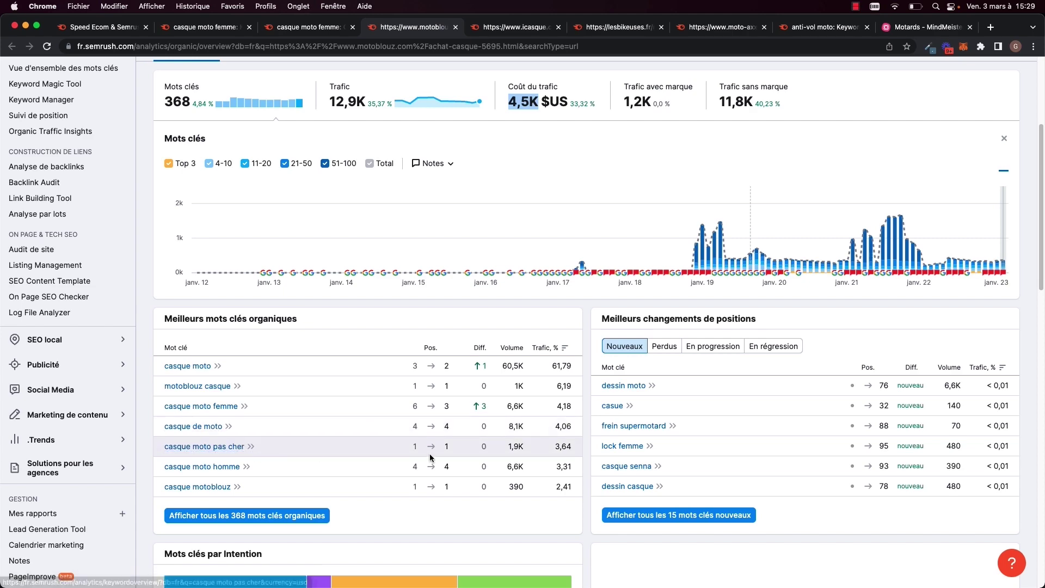
scroll(400, 460, "down", 2)
scroll(444, 404, "down", 1)
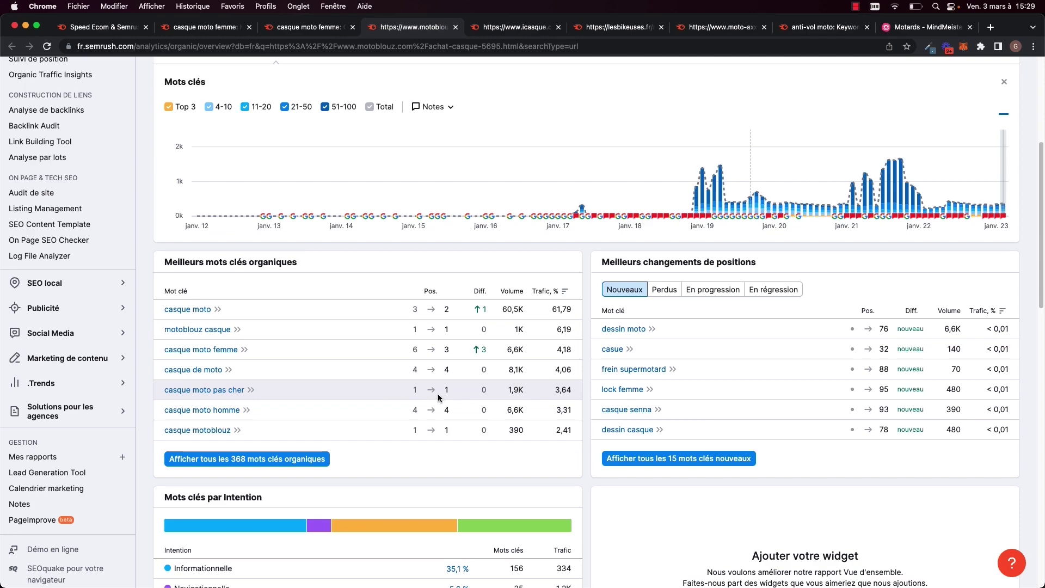
scroll(438, 396, "down", 10)
scroll(438, 395, "up", 5)
scroll(438, 394, "up", 15)
scroll(442, 395, "down", 20)
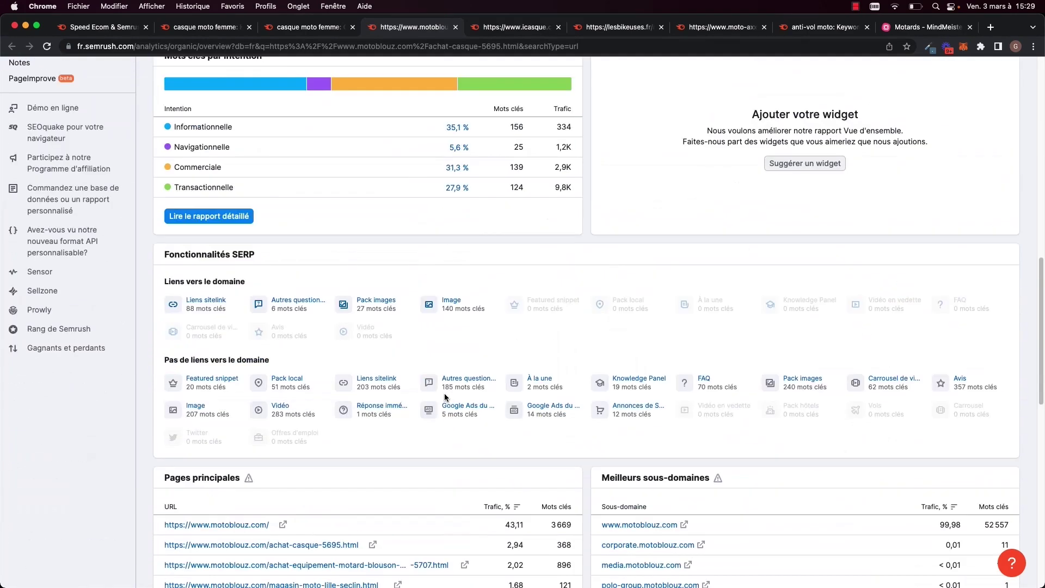
Examine motoblouz.com's main organic competitors and compare motoblouz.com and dafy-moto.com on the competitive positioning map.
scroll(445, 396, "down", 20)
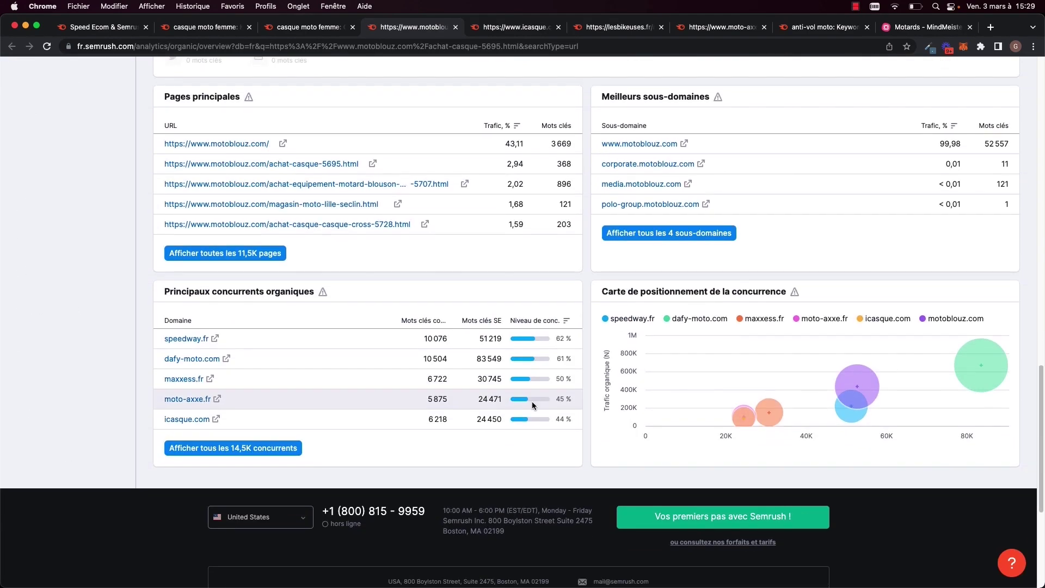
mouse_move(795, 294)
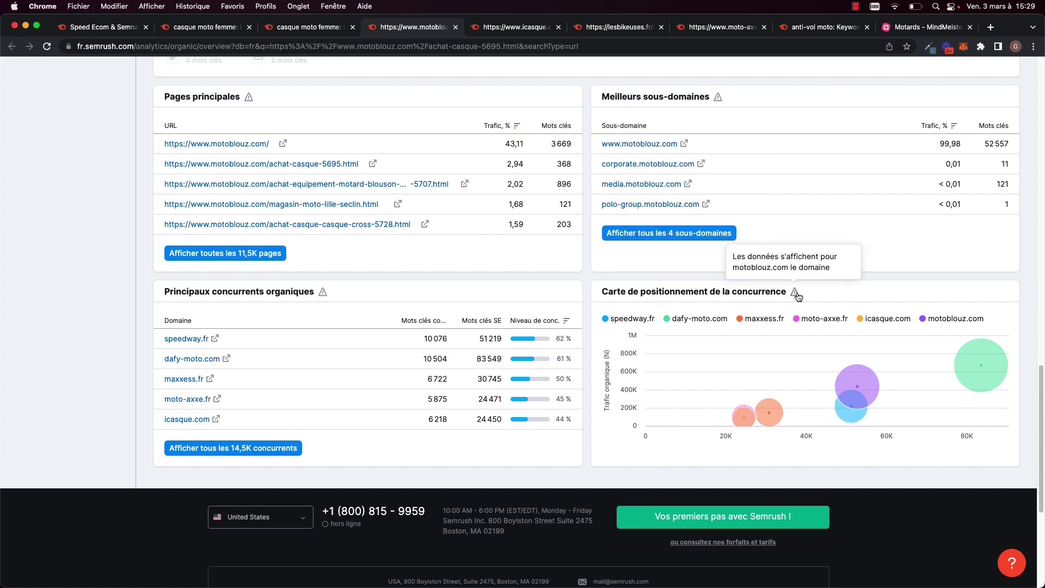
mouse_move(858, 381)
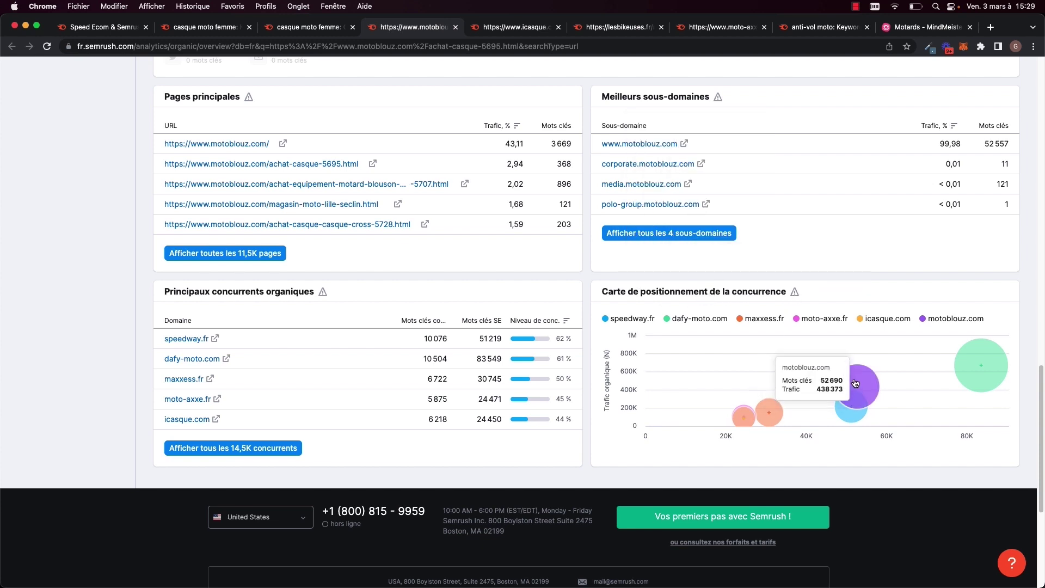
mouse_move(978, 351)
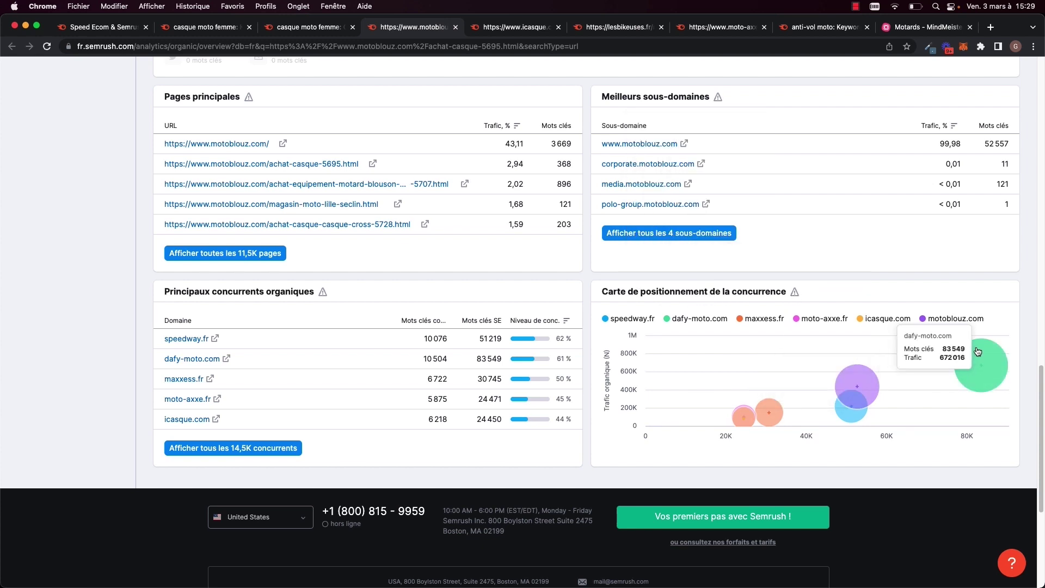
Open dafy-moto.com's organic research report from the positioning map and examine its competitors, keyword intent and SERP features.
left_click(979, 351)
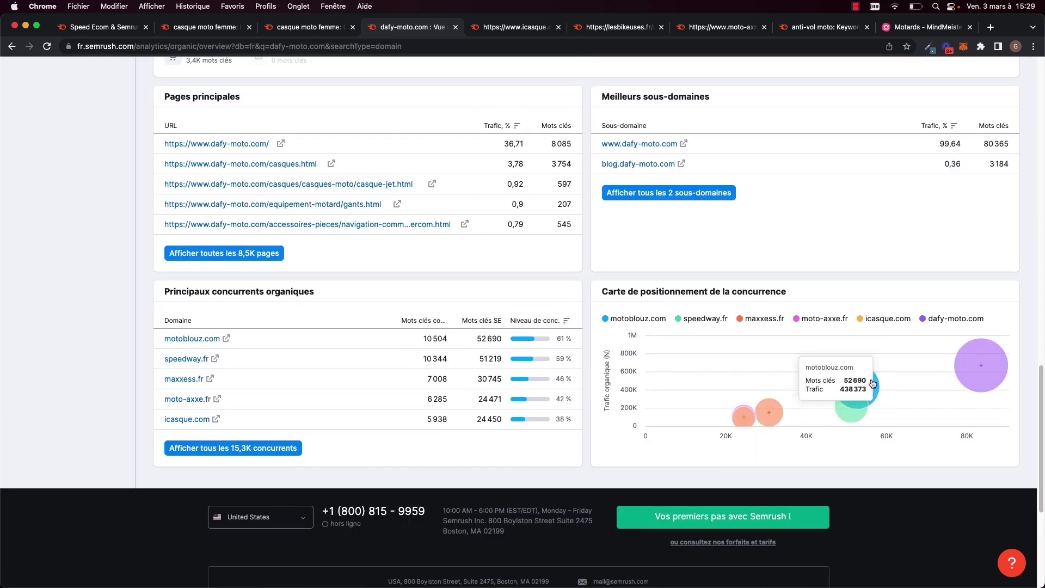
mouse_move(852, 409)
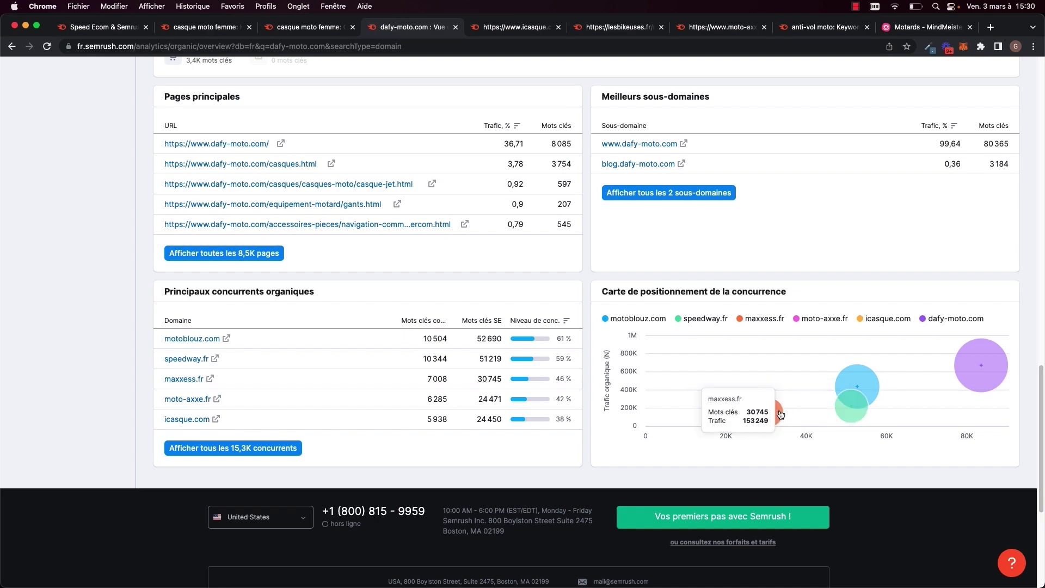
scroll(243, 311, "up", 3)
scroll(243, 314, "up", 10)
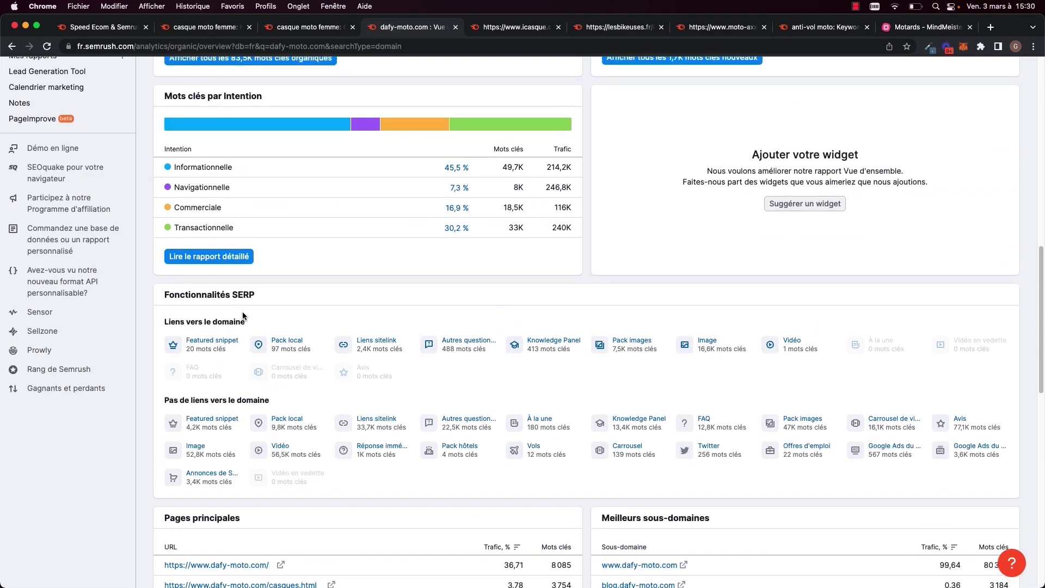